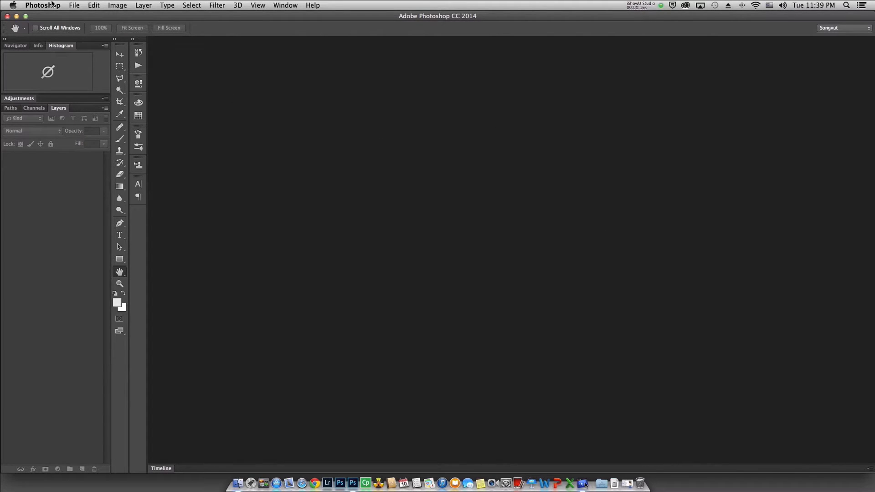
Create a new white 1024 × 1024 px document at 144 pixels/inch
{"action": "left_click", "coordinate": [73, 5]}
{"action": "left_click", "coordinate": [83, 16]}
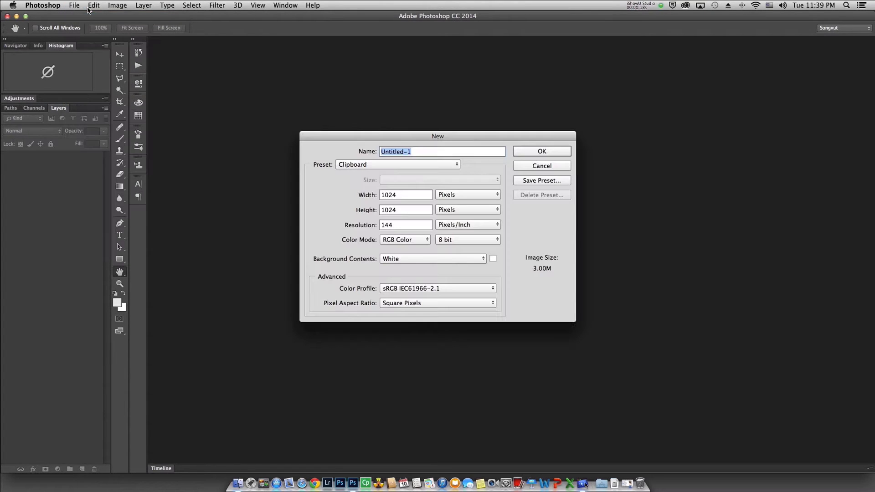
{"action": "left_click", "coordinate": [538, 153]}
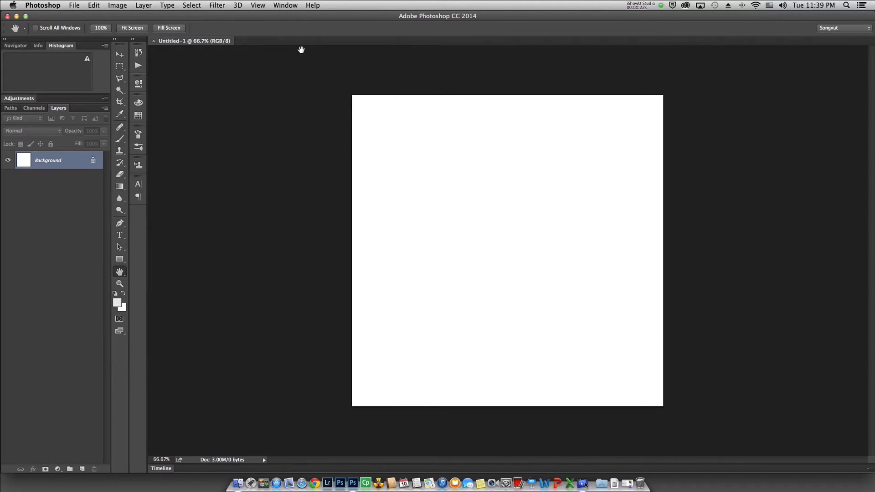
Place CC-image from Pictures as a linked layer and commit its transform
{"action": "left_click", "coordinate": [74, 6]}
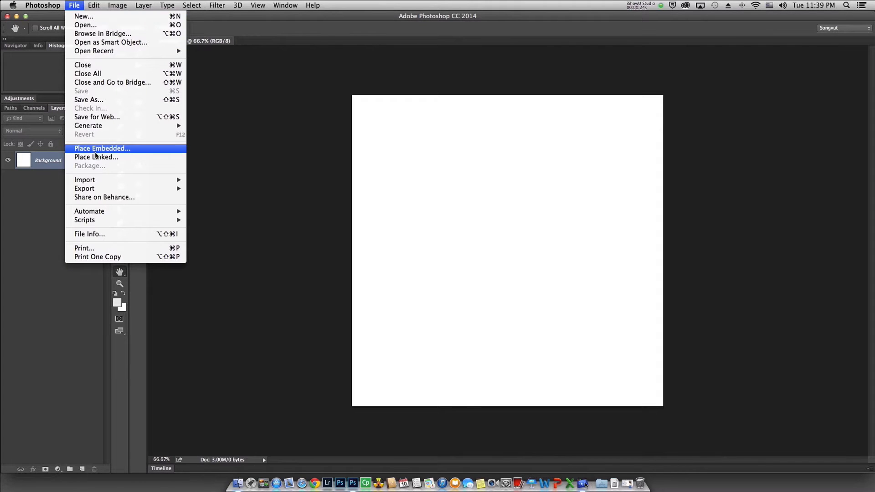
{"action": "left_click", "coordinate": [111, 156]}
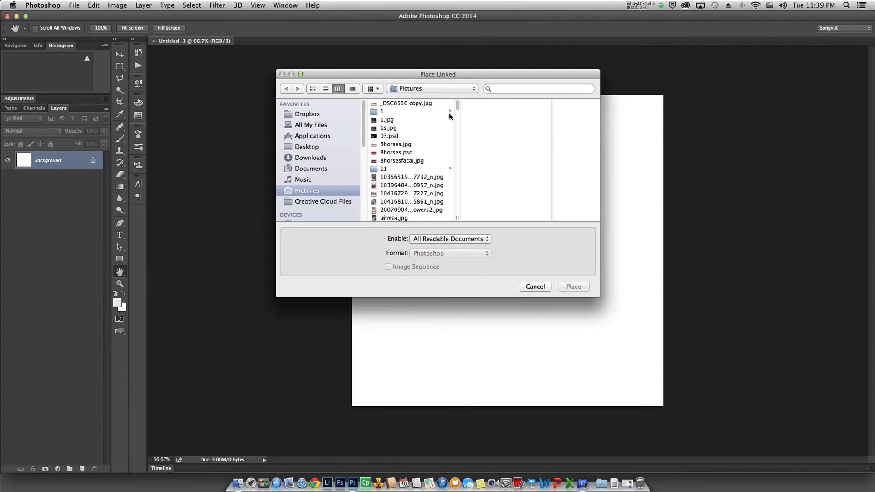
{"action": "left_click_drag", "start_coordinate": [457, 103], "coordinate": [459, 129]}
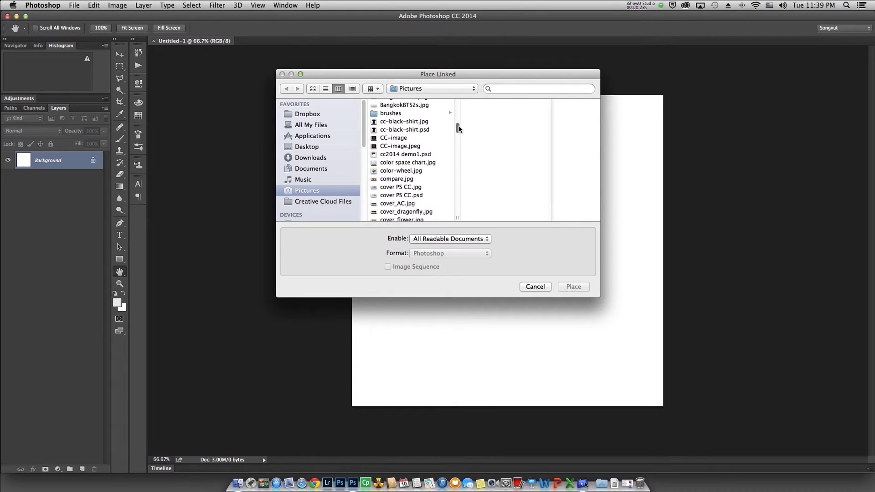
{"action": "left_click", "coordinate": [387, 138]}
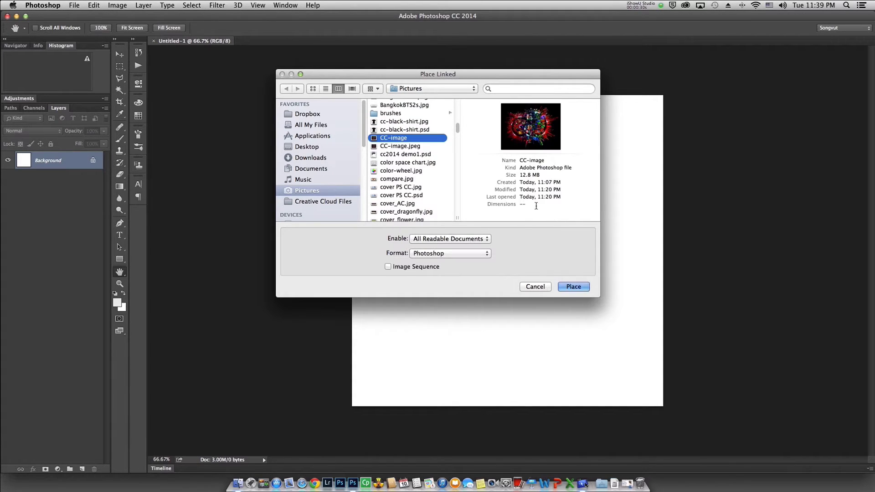
{"action": "left_click", "coordinate": [576, 288]}
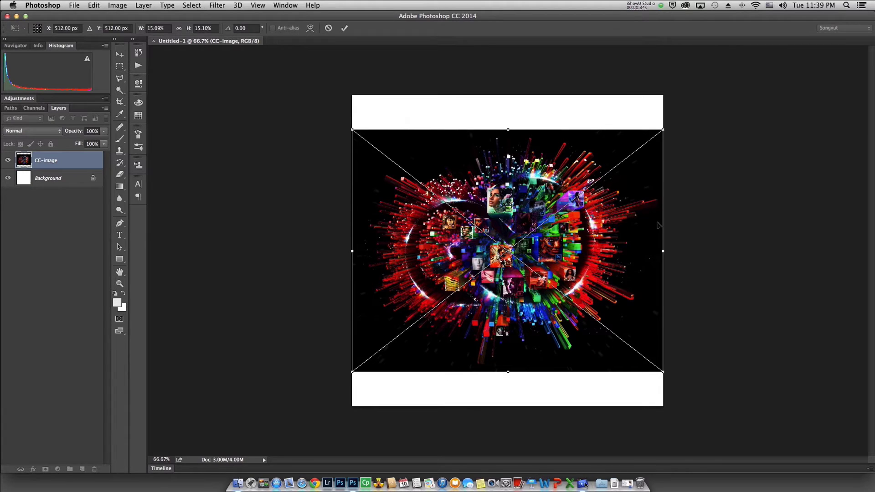
{"action": "key", "text": "Return"}
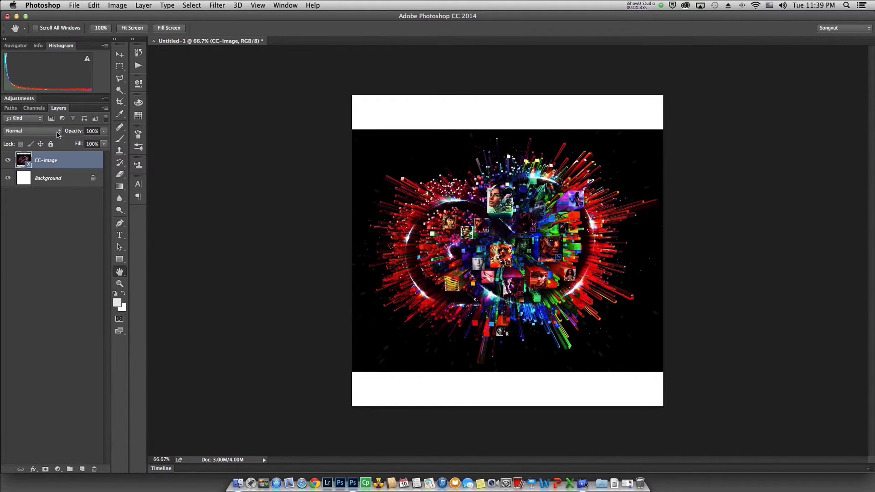
{"action": "left_click", "coordinate": [74, 5]}
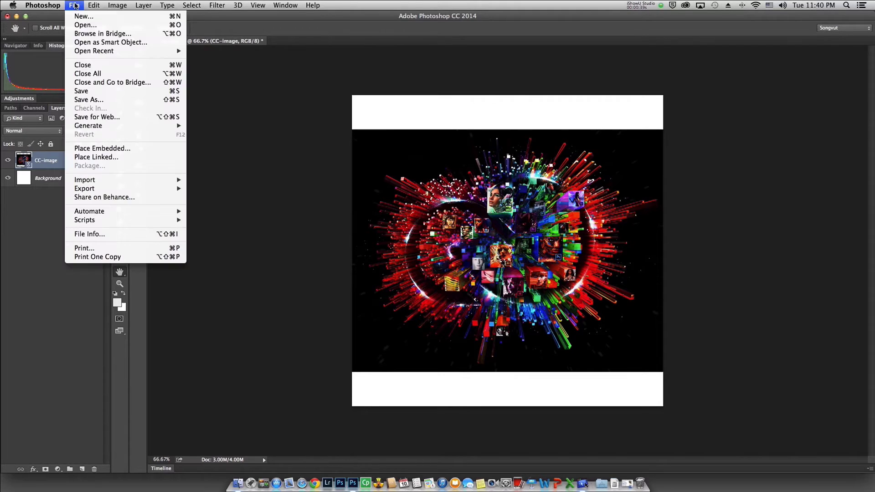
Save the document as cc2014 demo2.psd in Pictures, then close it
{"action": "left_click", "coordinate": [96, 87]}
{"action": "type", "text": "cc2014 demo2"}
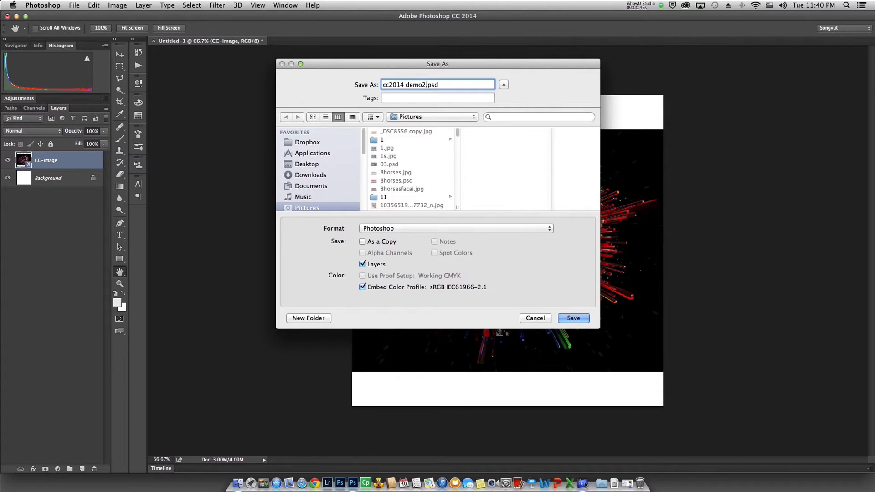
{"action": "left_click", "coordinate": [573, 318]}
{"action": "left_click", "coordinate": [553, 202]}
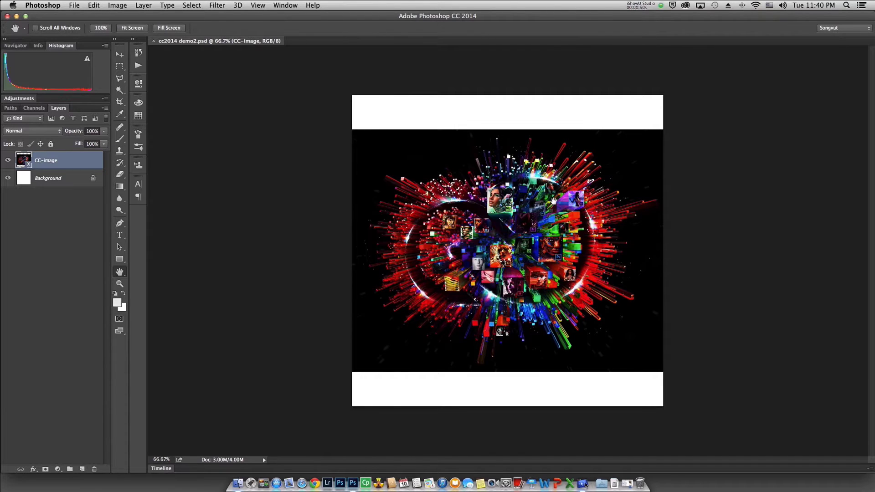
{"action": "left_click", "coordinate": [154, 41]}
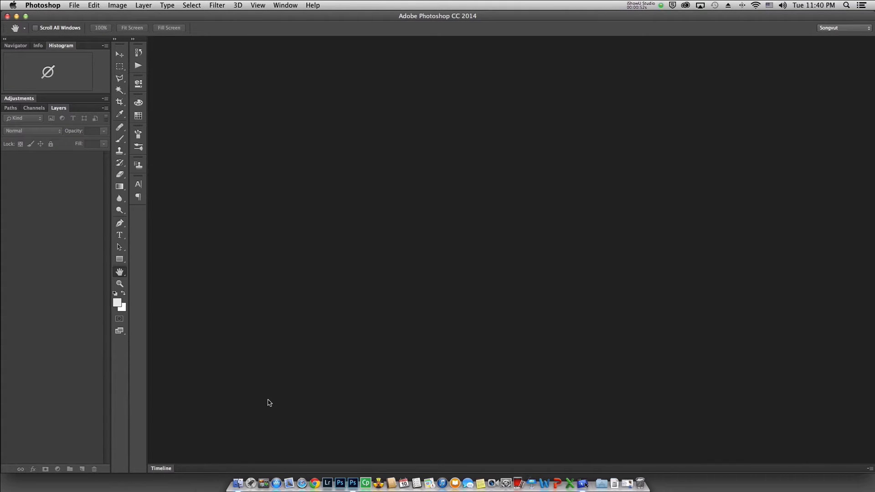
Select CC-image in the Finder Pictures folder and quit Photoshop
{"action": "left_click", "coordinate": [237, 476]}
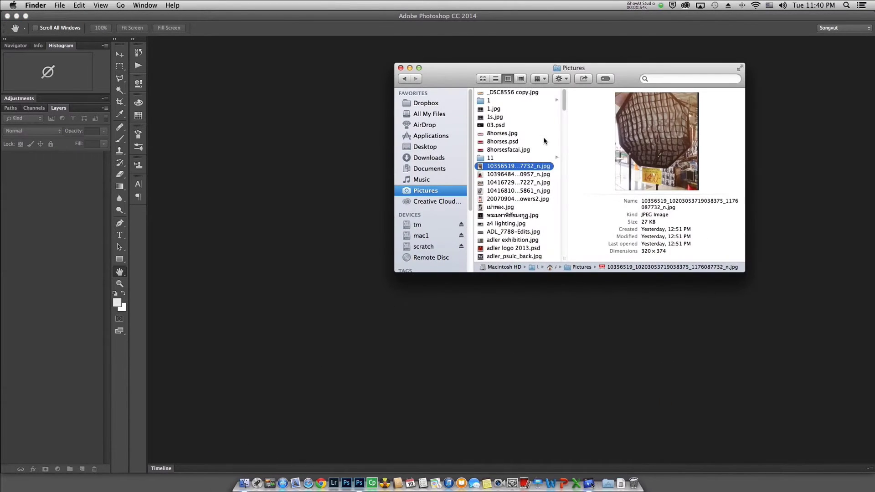
{"action": "scroll", "coordinate": [547, 136], "scroll_direction": "down", "scroll_amount": 10}
{"action": "scroll", "coordinate": [533, 159], "scroll_direction": "down", "scroll_amount": 2}
{"action": "scroll", "coordinate": [524, 171], "scroll_direction": "down", "scroll_amount": 2}
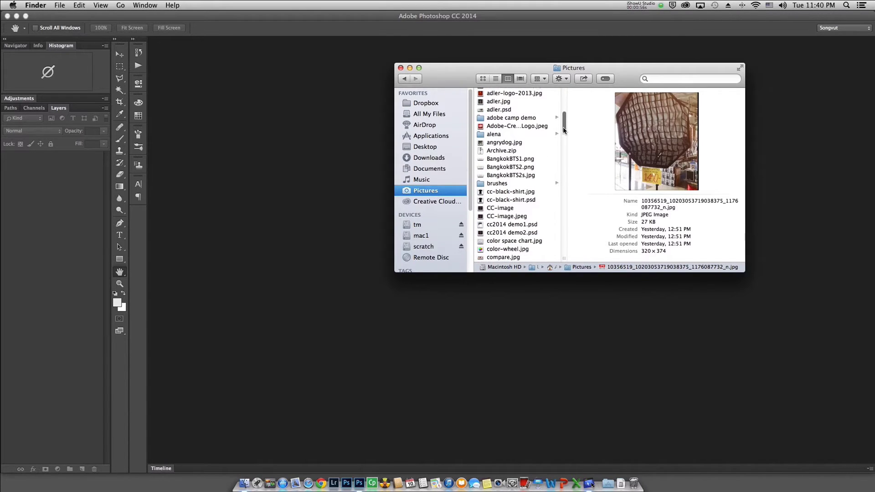
{"action": "left_click", "coordinate": [484, 206]}
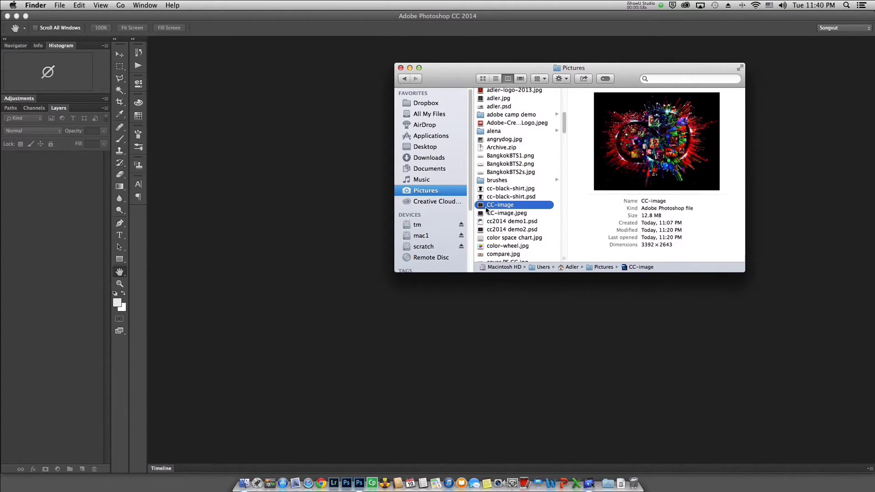
{"action": "left_click", "coordinate": [222, 212]}
{"action": "left_click", "coordinate": [43, 6]}
{"action": "left_click", "coordinate": [57, 107]}
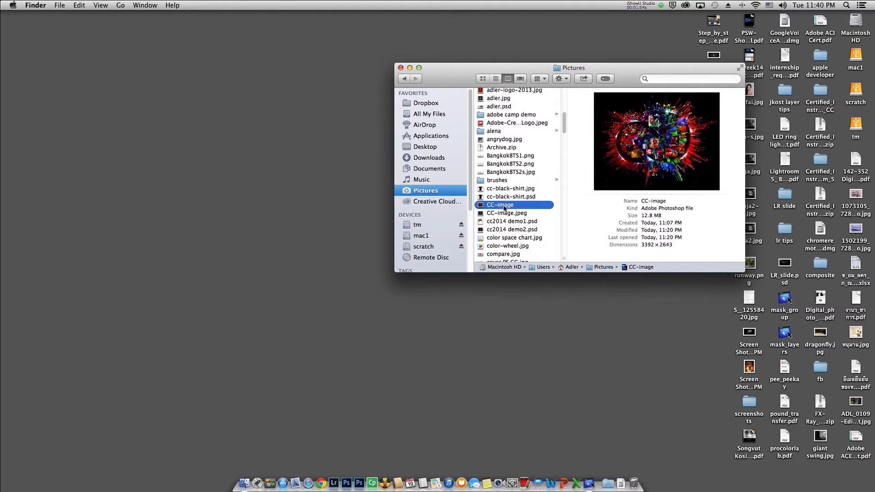
Rename CC-image to CC-image old and reopen cc2014 demo2.psd in Photoshop
{"action": "key", "text": "Return"}
{"action": "type", "text": "old"}
{"action": "key", "text": "Return"}
{"action": "left_click", "coordinate": [482, 230]}
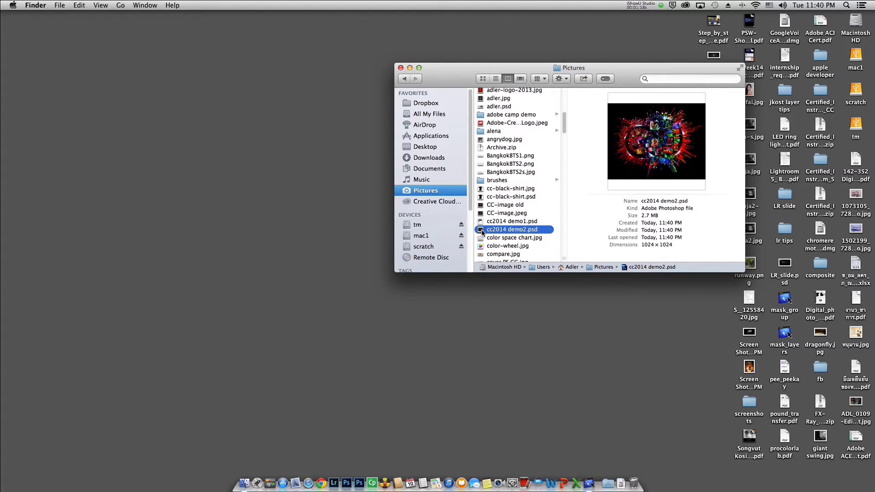
{"action": "double_click", "coordinate": [482, 230]}
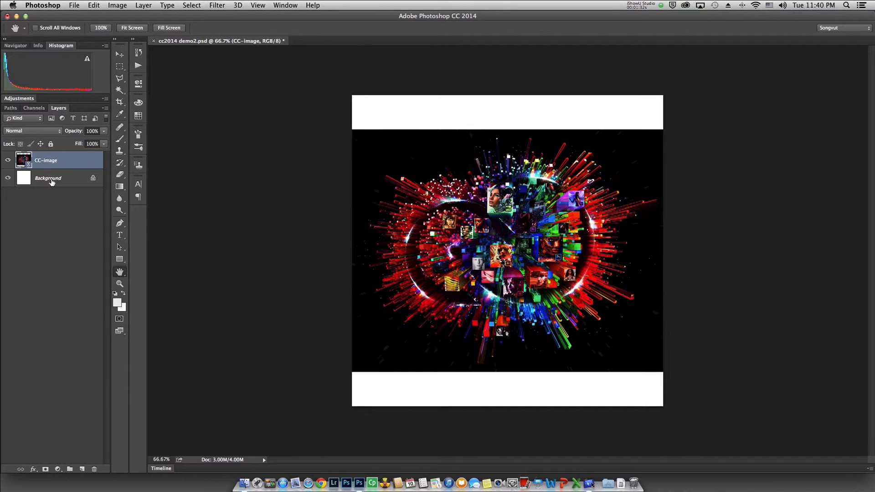
Open the CC-image smart object's source, CC-image old, as its own document tab
{"action": "double_click", "coordinate": [24, 161]}
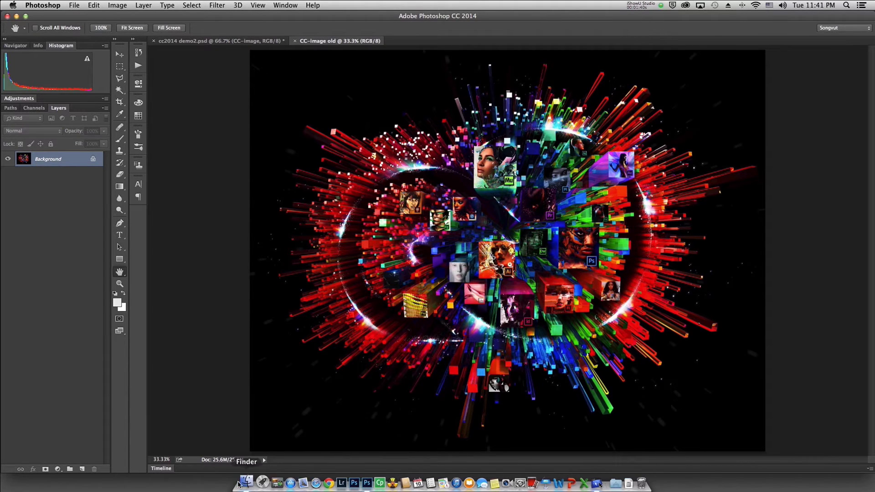
{"action": "left_click", "coordinate": [249, 460]}
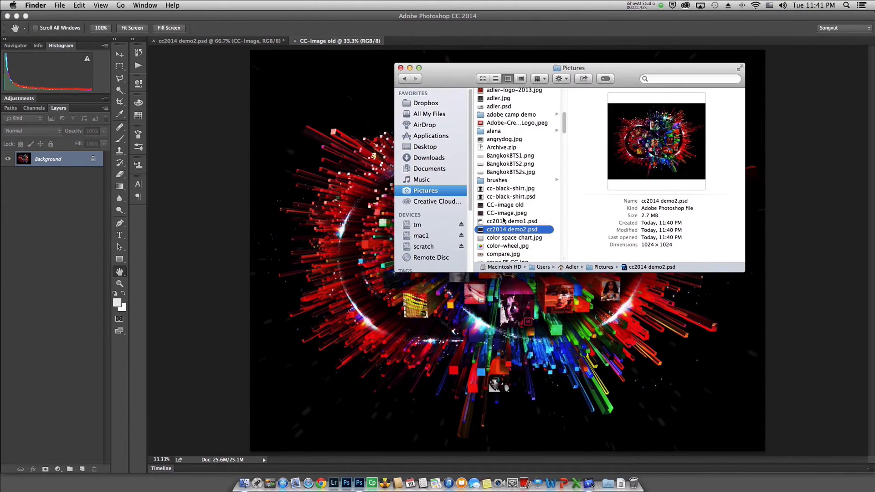
{"action": "left_click", "coordinate": [330, 43]}
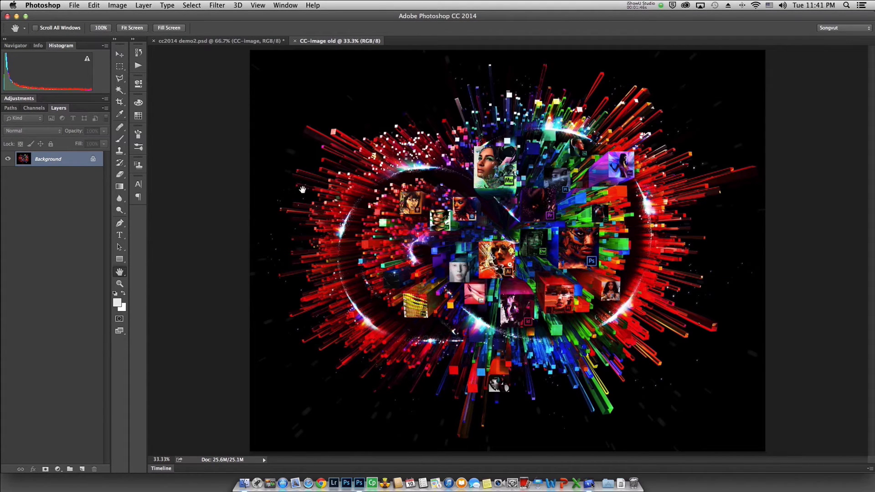
{"action": "left_click", "coordinate": [248, 483]}
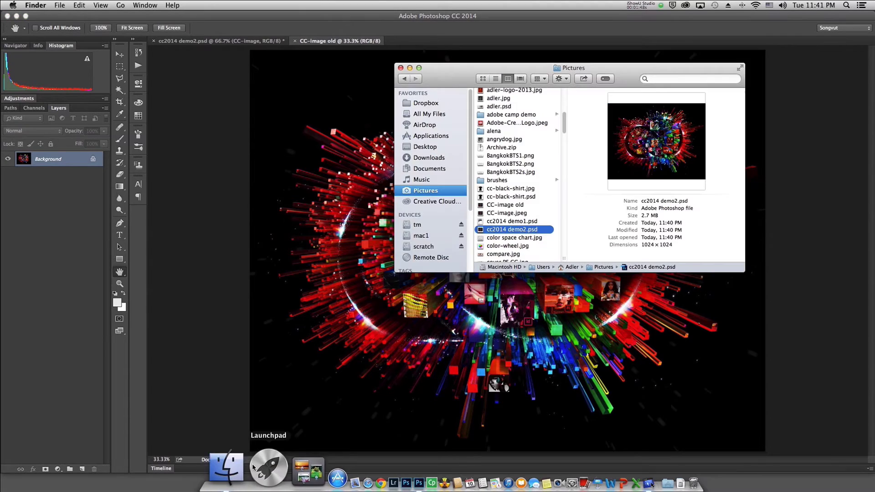
{"action": "left_click", "coordinate": [195, 302]}
{"action": "left_click", "coordinate": [59, 469]}
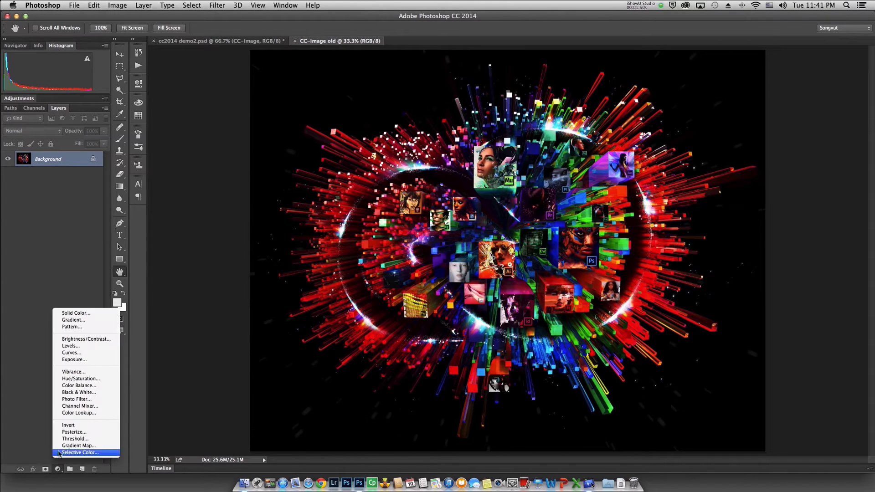
Add a Black & White adjustment with Reds 87, Blues -4, Magentas 90, then save
{"action": "left_click", "coordinate": [84, 392]}
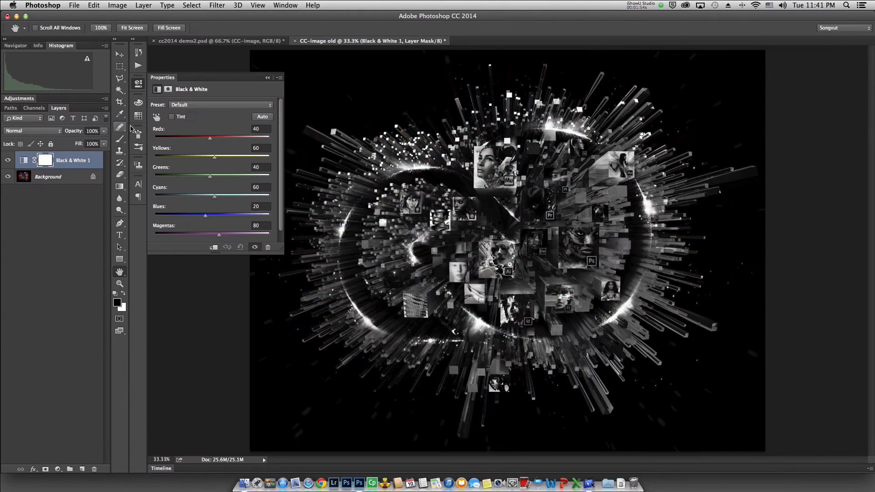
{"action": "left_click", "coordinate": [157, 118]}
{"action": "mouse_move", "coordinate": [360, 145]}
{"action": "left_mouse_down"}
{"action": "mouse_move", "coordinate": [381, 147]}
{"action": "mouse_move", "coordinate": [361, 142]}
{"action": "left_mouse_up"}
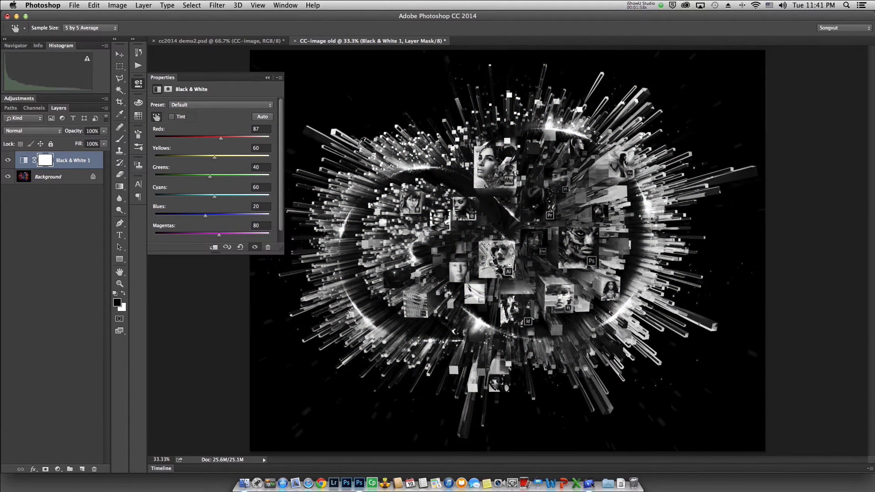
{"action": "left_click", "coordinate": [581, 200]}
{"action": "left_click_drag", "start_coordinate": [581, 201], "coordinate": [570, 205]}
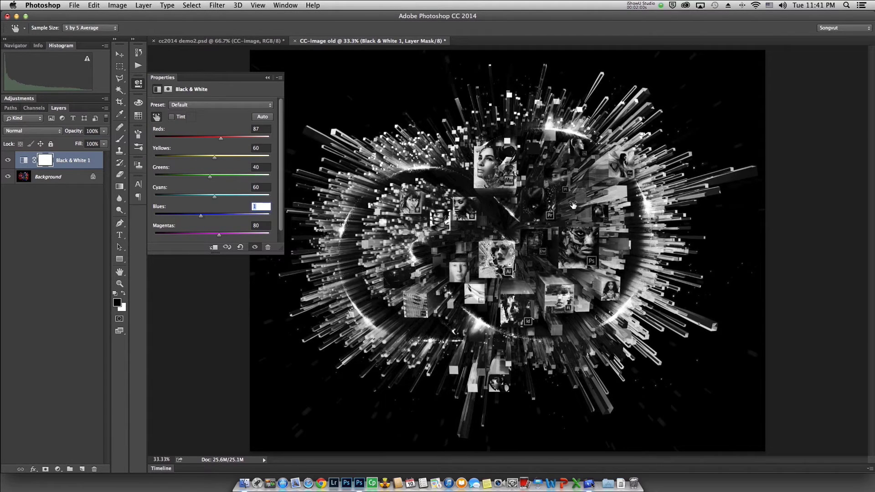
{"action": "left_click_drag", "start_coordinate": [611, 155], "coordinate": [613, 160]}
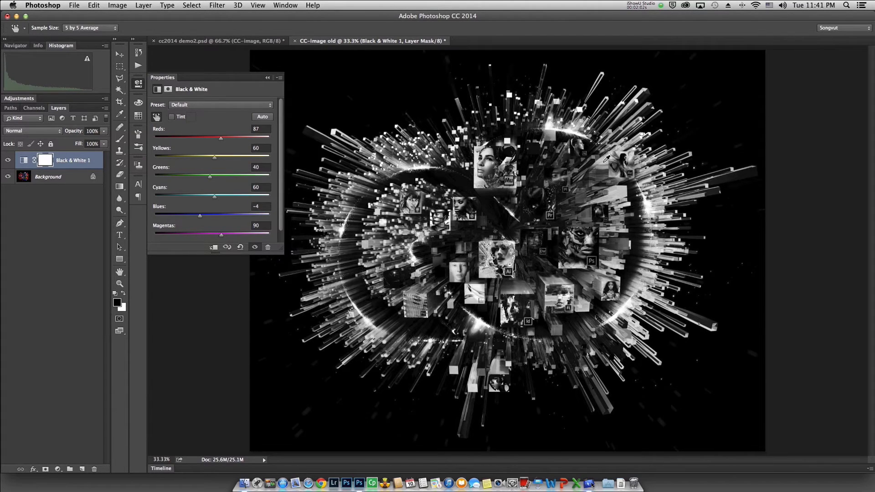
{"action": "key", "text": "h"}
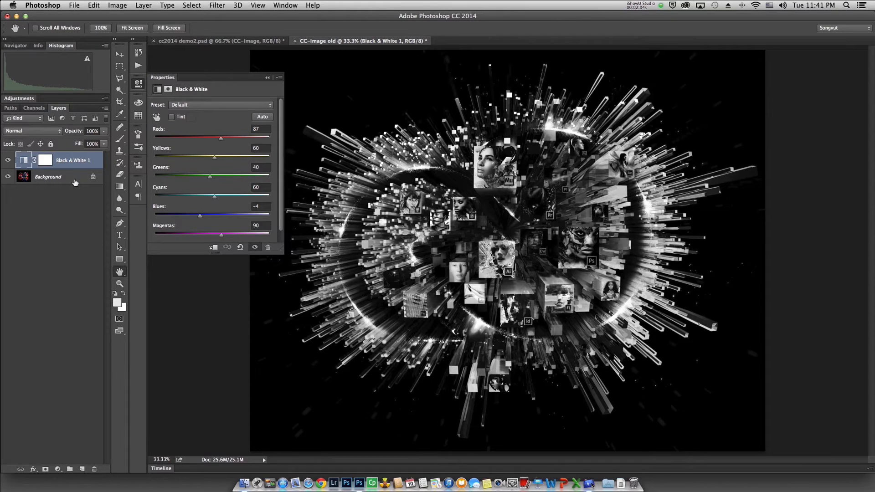
{"action": "key", "text": "ctrl+s"}
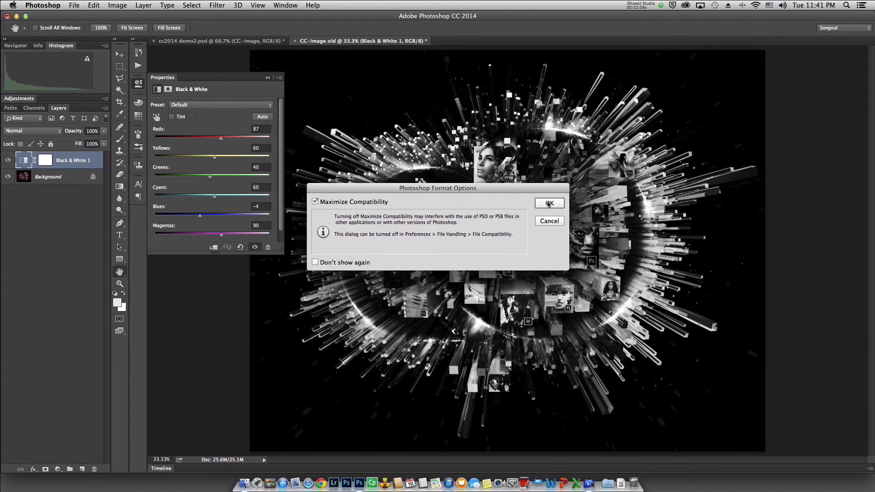
Save CC-image old with maximum compatibility, switch to cc2014 demo2.psd, and show Pictures
{"action": "left_click", "coordinate": [548, 204]}
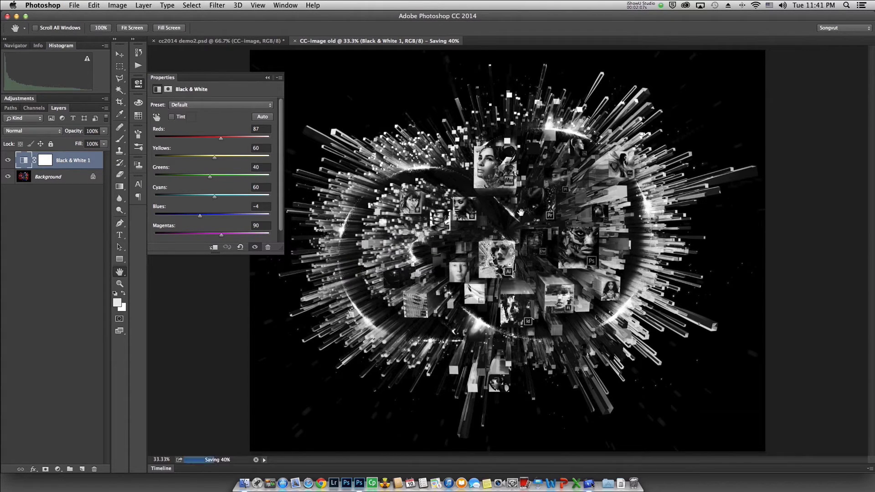
{"action": "left_click", "coordinate": [225, 42]}
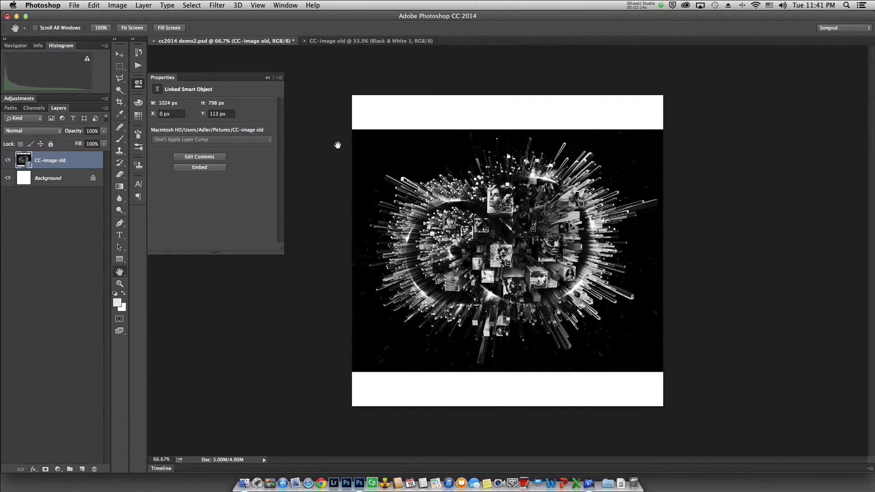
{"action": "left_click", "coordinate": [245, 477]}
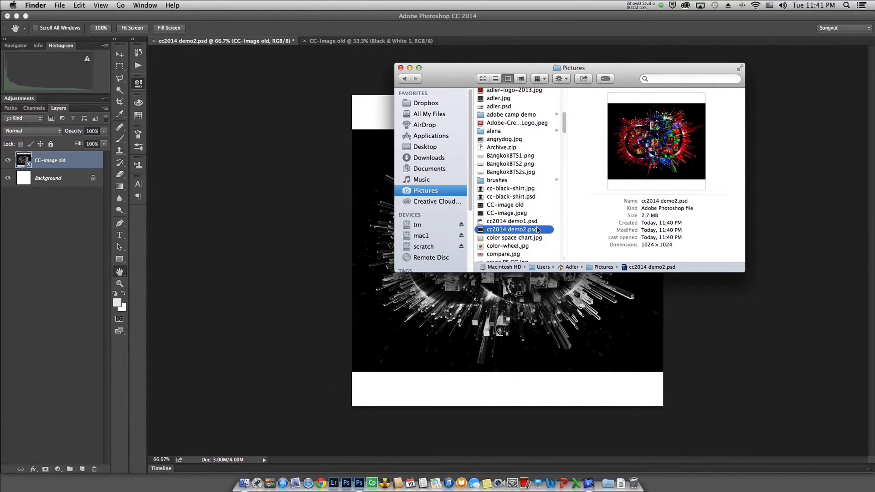
Close the CC-image old document in Photoshop and return to the Pictures folder
{"action": "left_click", "coordinate": [505, 206]}
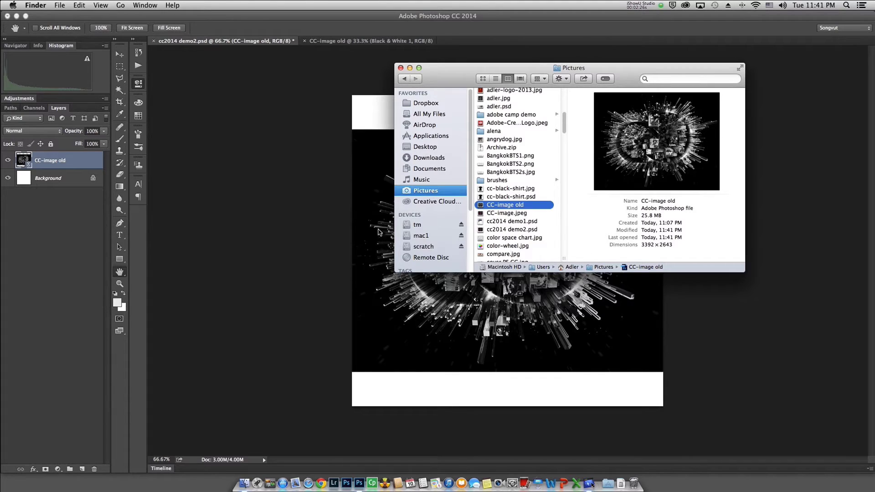
{"action": "left_click", "coordinate": [298, 239]}
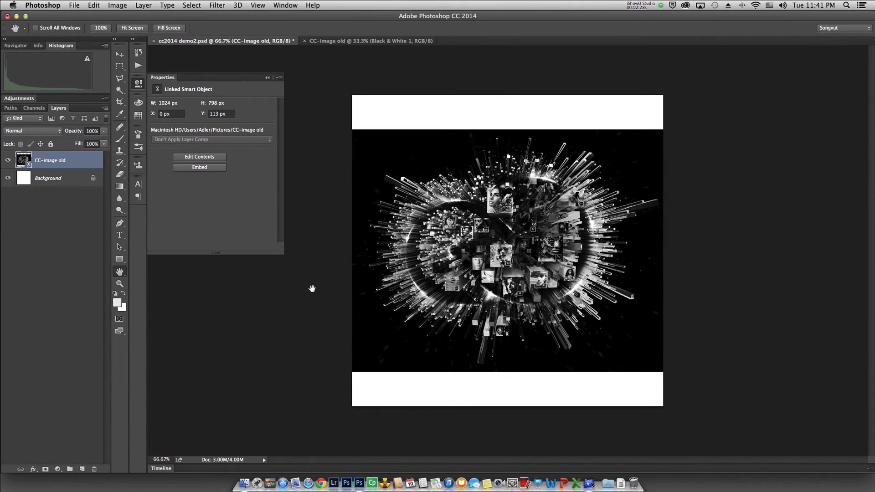
{"action": "left_click", "coordinate": [138, 83]}
{"action": "left_click", "coordinate": [304, 41]}
{"action": "left_click", "coordinate": [244, 481]}
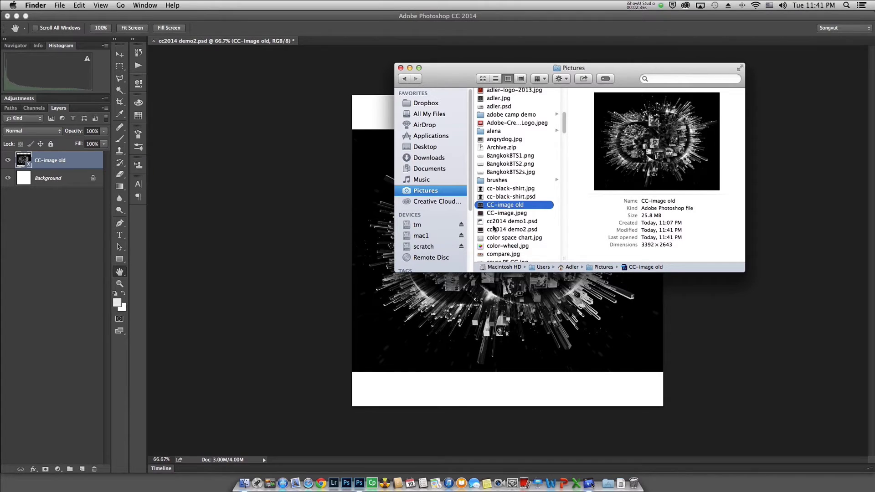
Close cc2014 demo2.psd saving its changes, then bring up the Pictures folder
{"action": "left_click", "coordinate": [502, 230]}
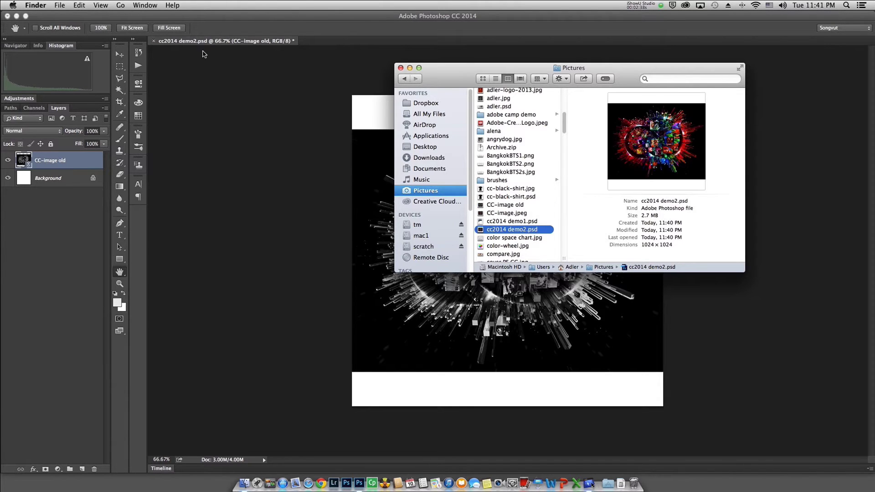
{"action": "left_click", "coordinate": [204, 48]}
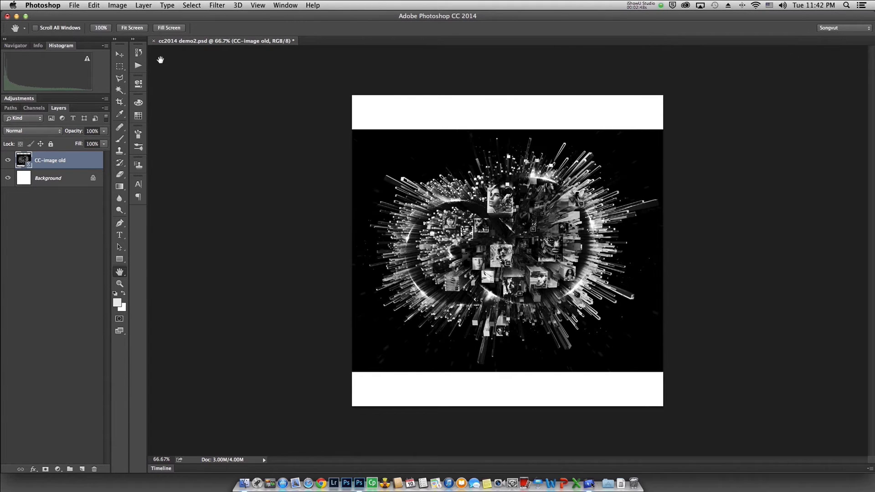
{"action": "left_click", "coordinate": [154, 41]}
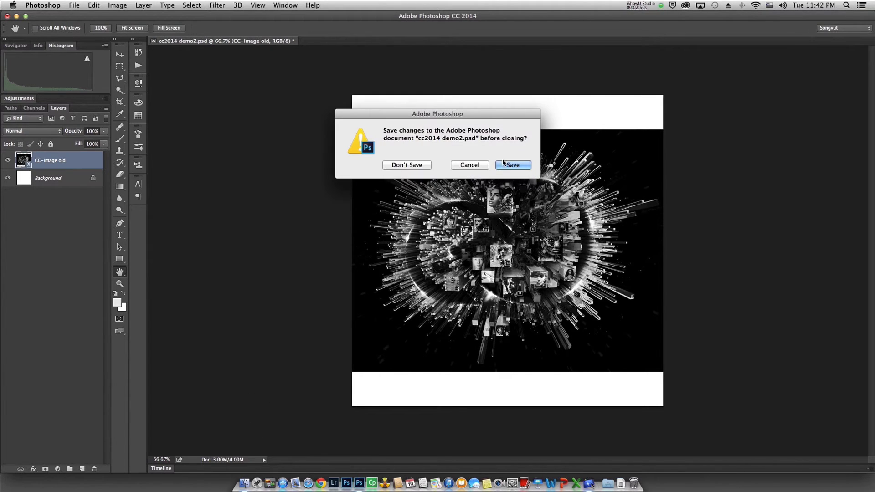
{"action": "left_click", "coordinate": [505, 166]}
{"action": "left_click", "coordinate": [243, 476]}
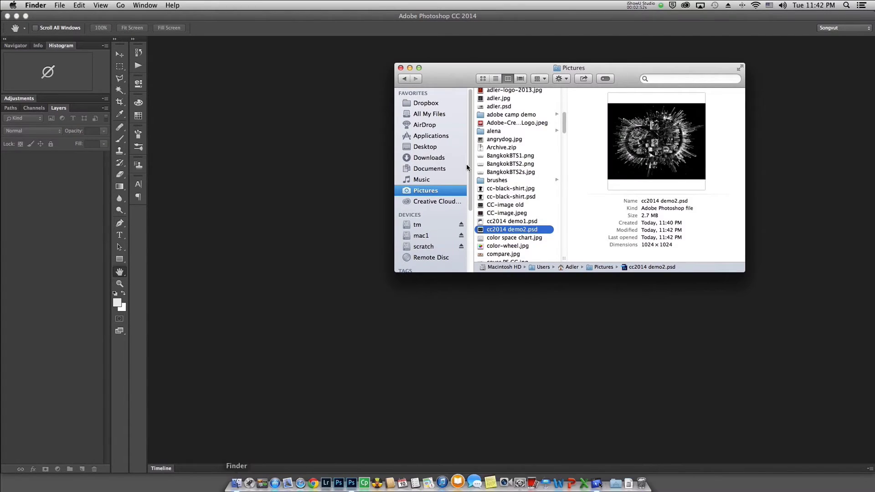
Trash CC-image old and open cc2014 demo2.psd by dragging it onto Photoshop
{"action": "left_click", "coordinate": [484, 206]}
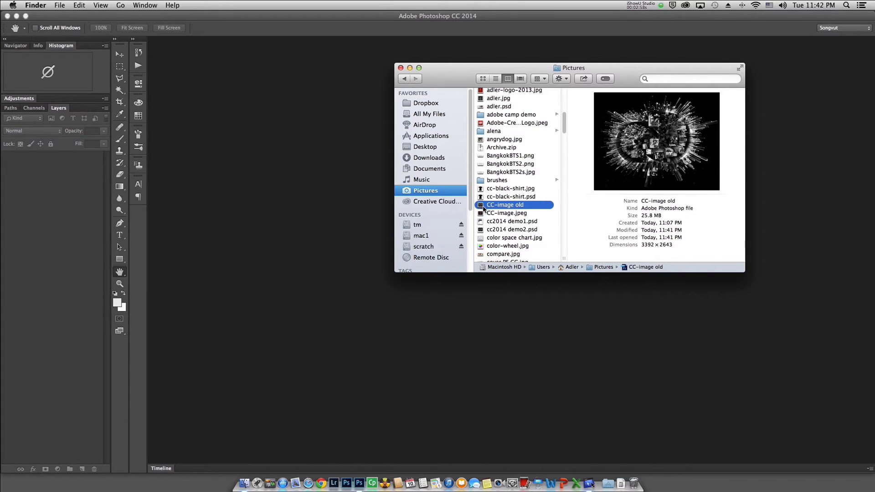
{"action": "left_click", "coordinate": [485, 230]}
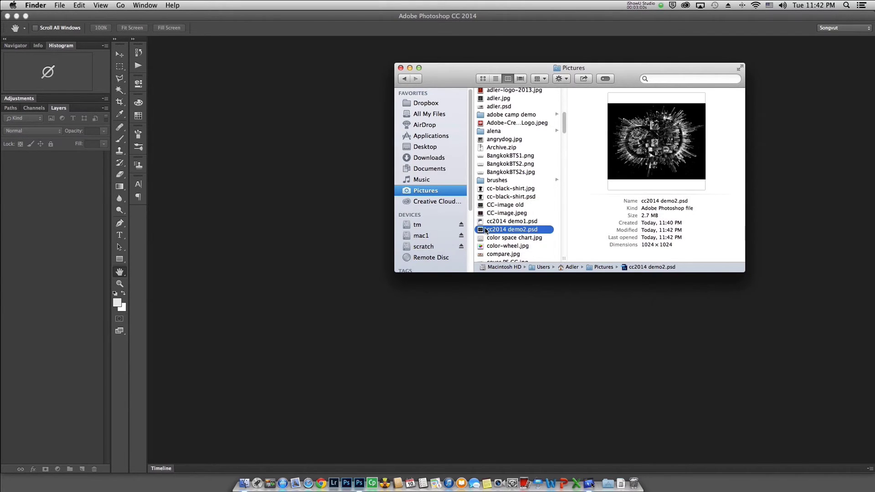
{"action": "left_click", "coordinate": [483, 206]}
{"action": "right_click", "coordinate": [482, 208]}
{"action": "left_click", "coordinate": [485, 211]}
{"action": "right_click", "coordinate": [484, 208]}
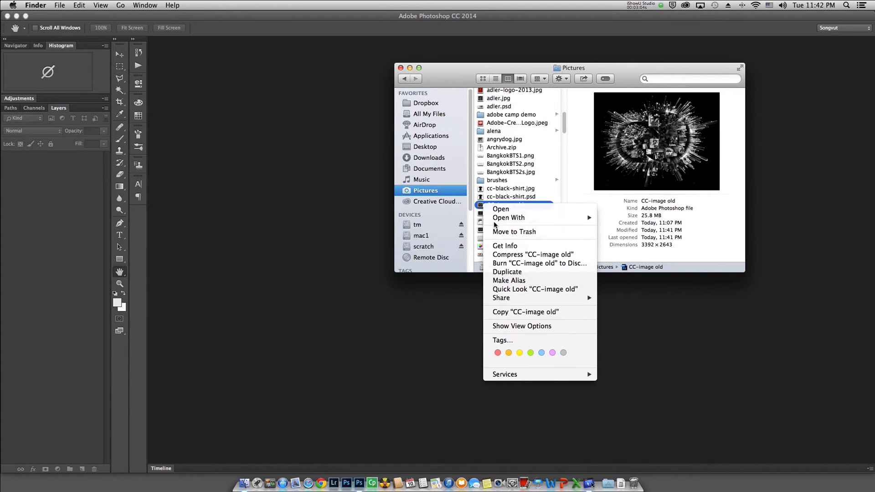
{"action": "left_click", "coordinate": [497, 232]}
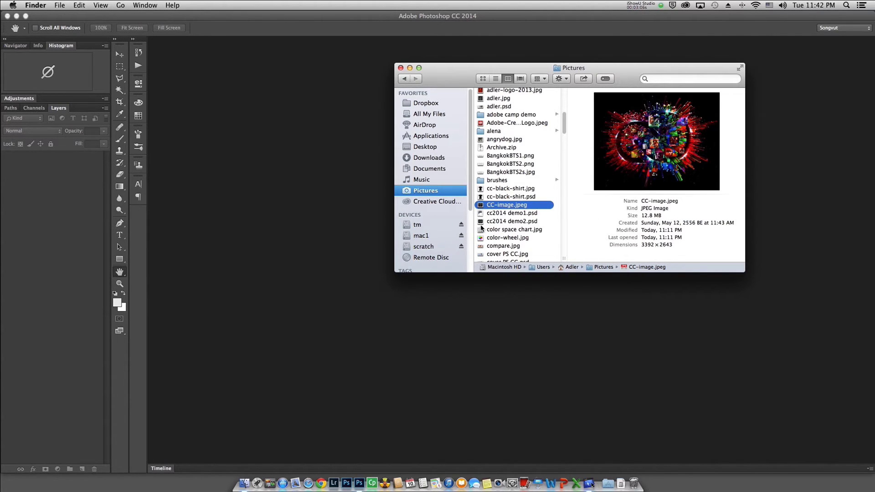
{"action": "left_click", "coordinate": [481, 222]}
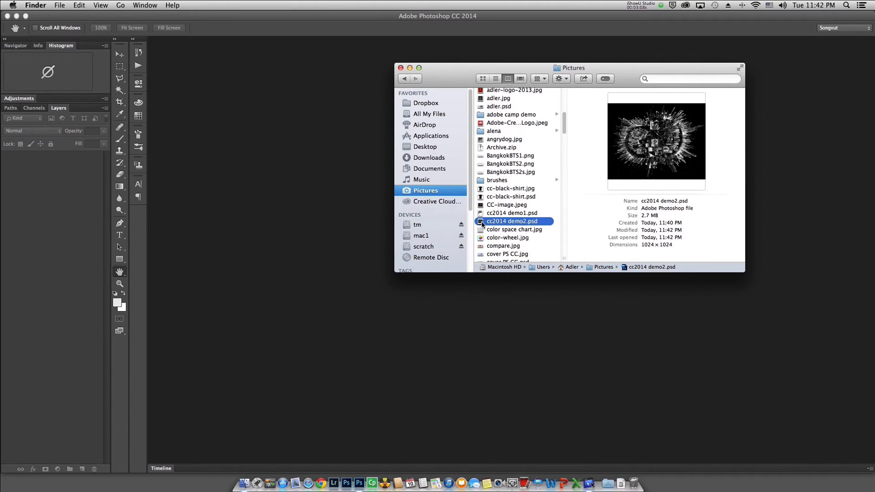
{"action": "left_click_drag", "start_coordinate": [482, 224], "coordinate": [341, 336]}
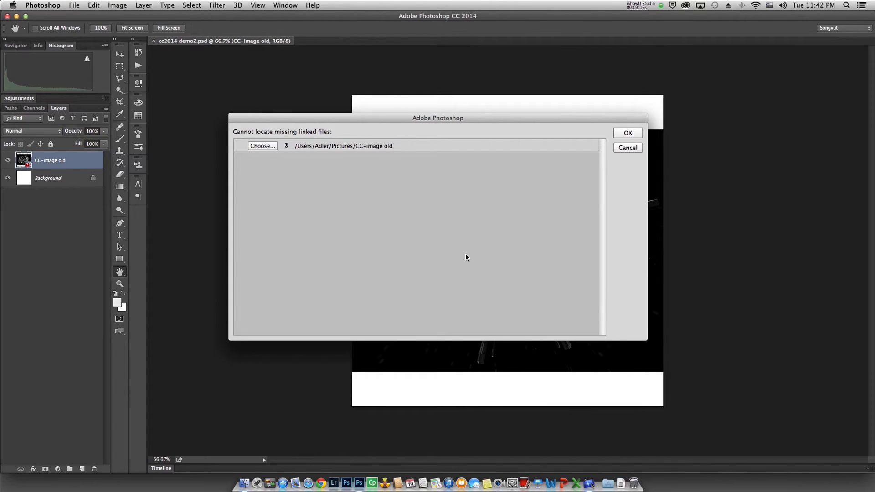
Browse for the missing CC-image old link, then cancel and dismiss the missing-file warning
{"action": "left_click", "coordinate": [262, 146]}
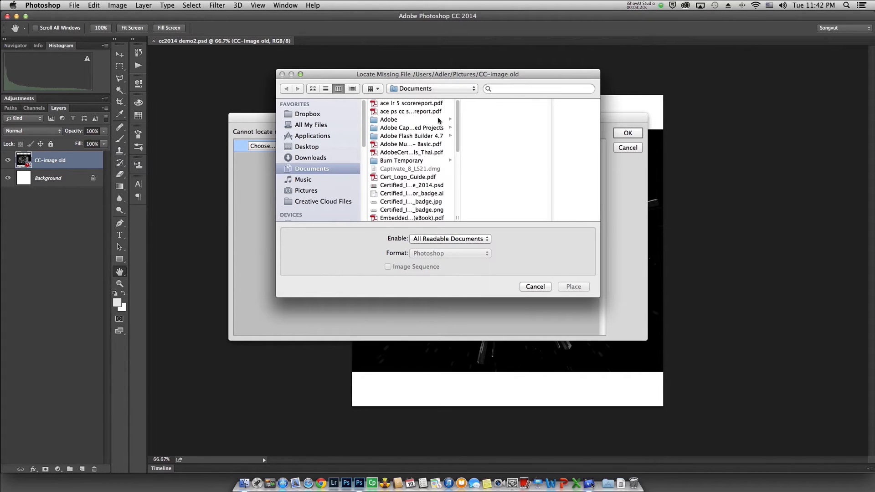
{"action": "scroll", "coordinate": [458, 136], "scroll_direction": "down", "scroll_amount": 2}
{"action": "scroll", "coordinate": [458, 136], "scroll_direction": "down", "scroll_amount": 3}
{"action": "scroll", "coordinate": [457, 137], "scroll_direction": "up", "scroll_amount": 5}
{"action": "left_click", "coordinate": [536, 286]}
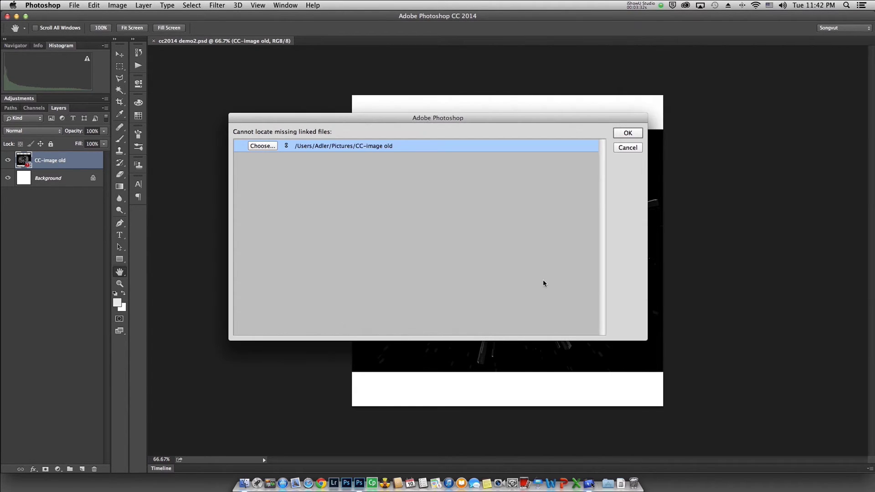
{"action": "left_click", "coordinate": [625, 133]}
{"action": "double_click", "coordinate": [25, 163]}
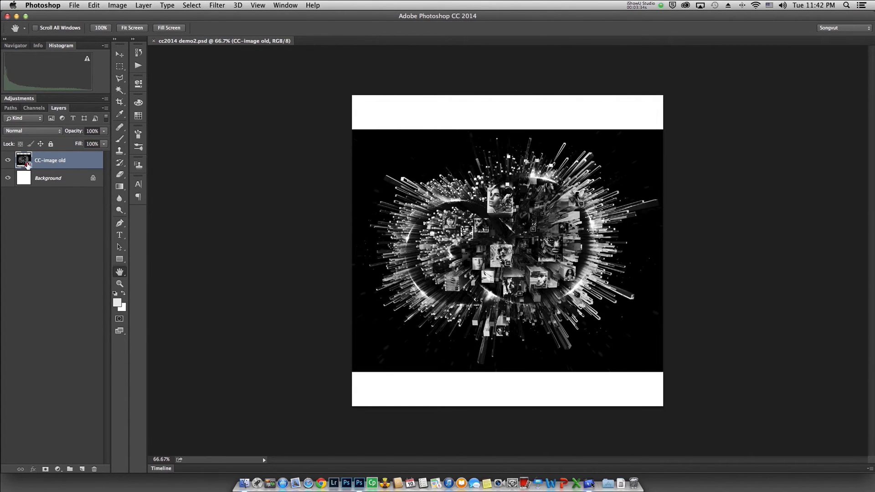
Cancel relinking the missing CC-image old file and close cc2014 demo2.psd
{"action": "scroll", "coordinate": [460, 132], "scroll_direction": "down", "scroll_amount": 5}
{"action": "scroll", "coordinate": [459, 157], "scroll_direction": "up", "scroll_amount": 5}
{"action": "left_click", "coordinate": [535, 286]}
{"action": "left_click", "coordinate": [154, 41]}
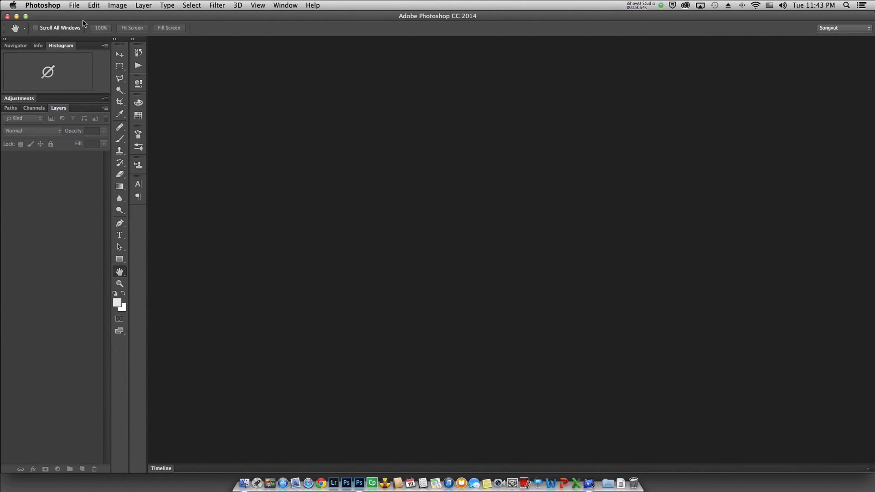
Put CC-image old back from the Trash into Pictures and close the Trash window
{"action": "right_click", "coordinate": [636, 470]}
{"action": "left_click", "coordinate": [647, 417]}
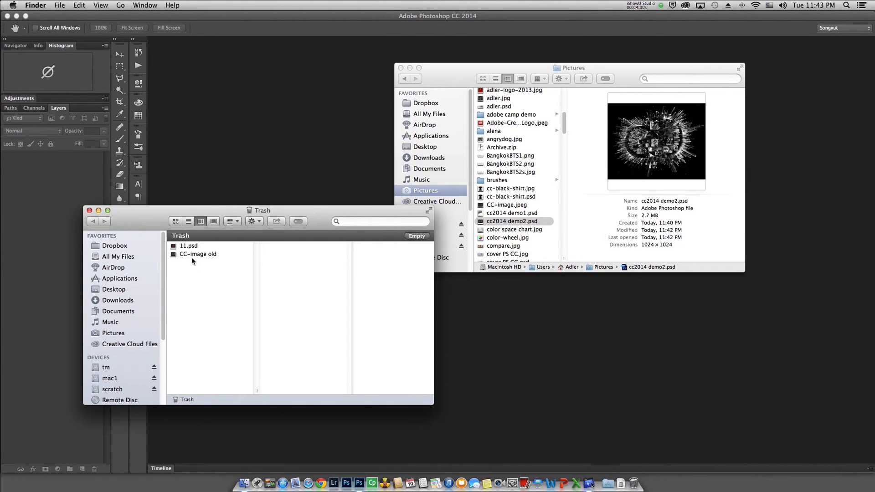
{"action": "left_click", "coordinate": [191, 254]}
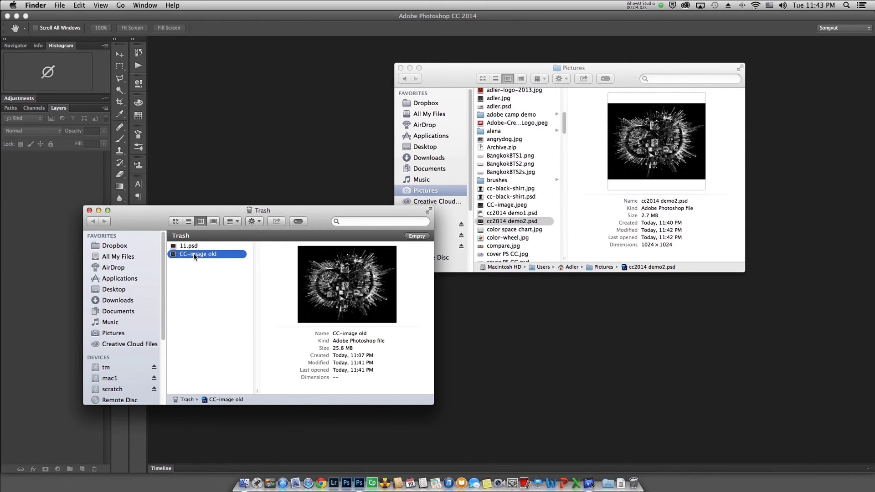
{"action": "right_click", "coordinate": [194, 259]}
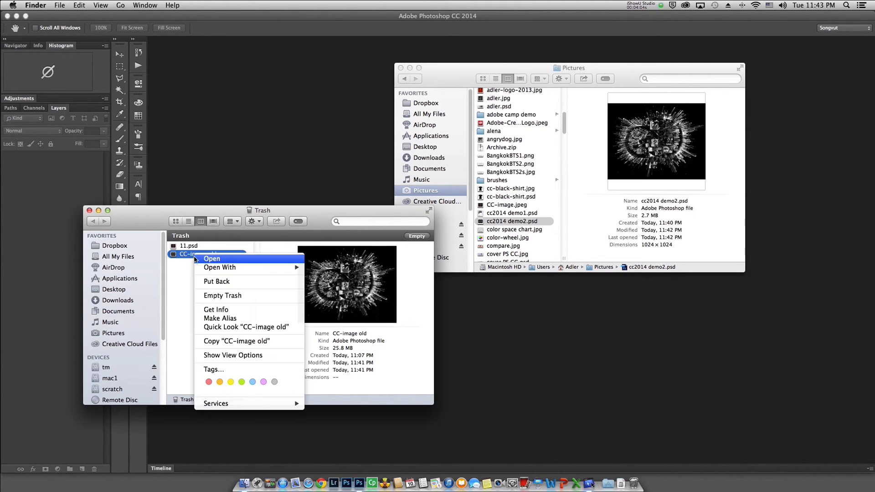
{"action": "left_click", "coordinate": [208, 283]}
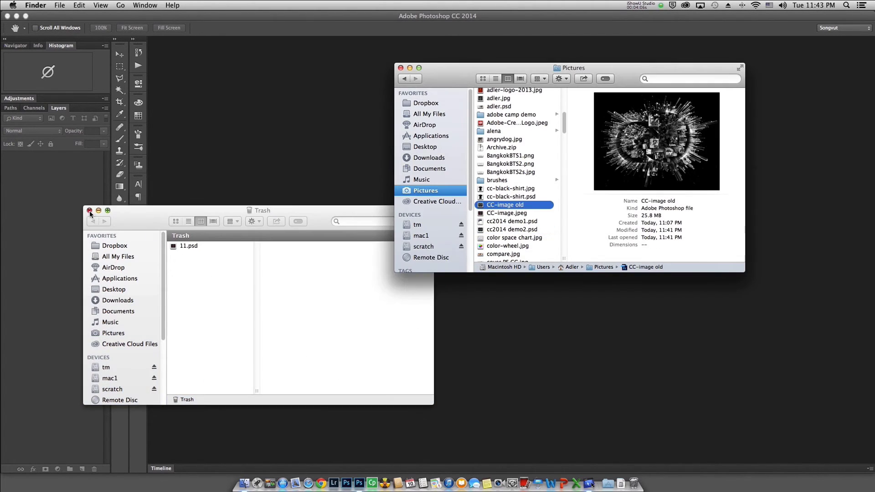
{"action": "left_click", "coordinate": [89, 210]}
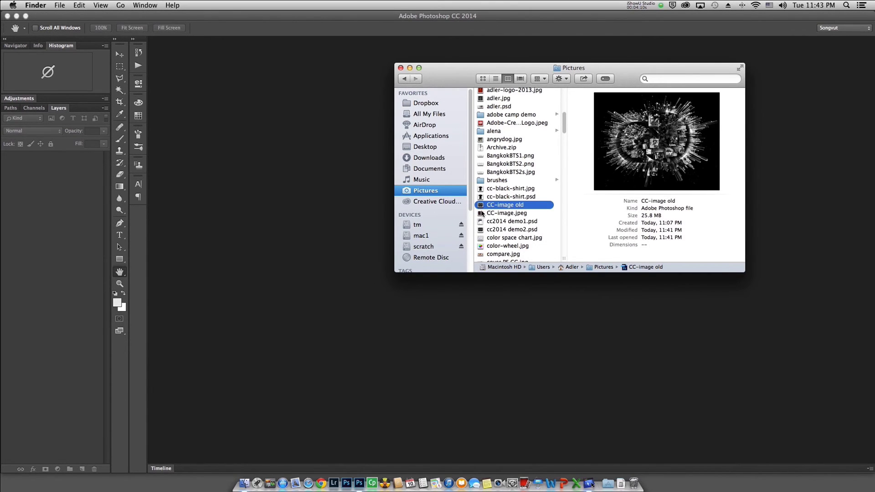
{"action": "left_click", "coordinate": [483, 231]}
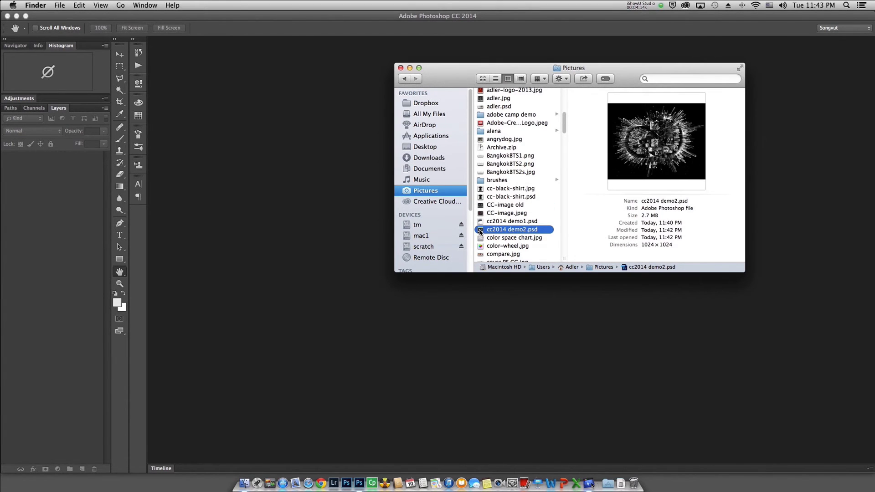
Reopen cc2014 demo2.psd and inspect the CC-image old smart object's contents, then close it
{"action": "double_click", "coordinate": [480, 231]}
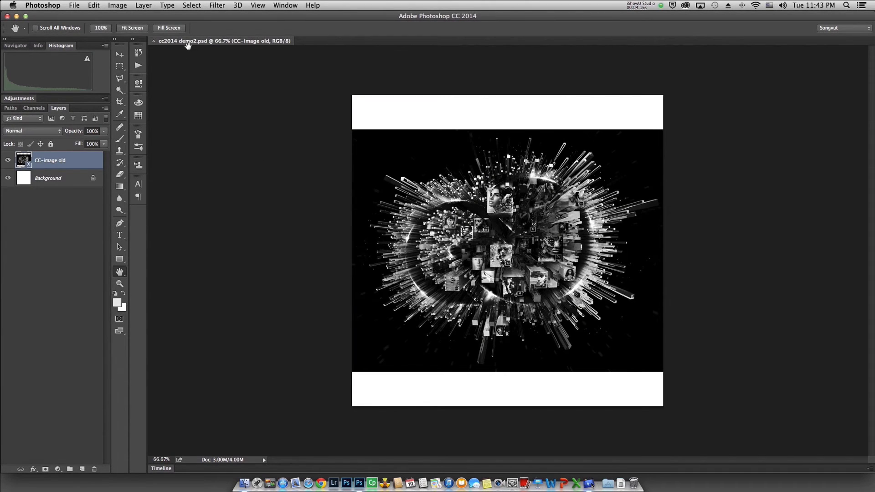
{"action": "double_click", "coordinate": [27, 163]}
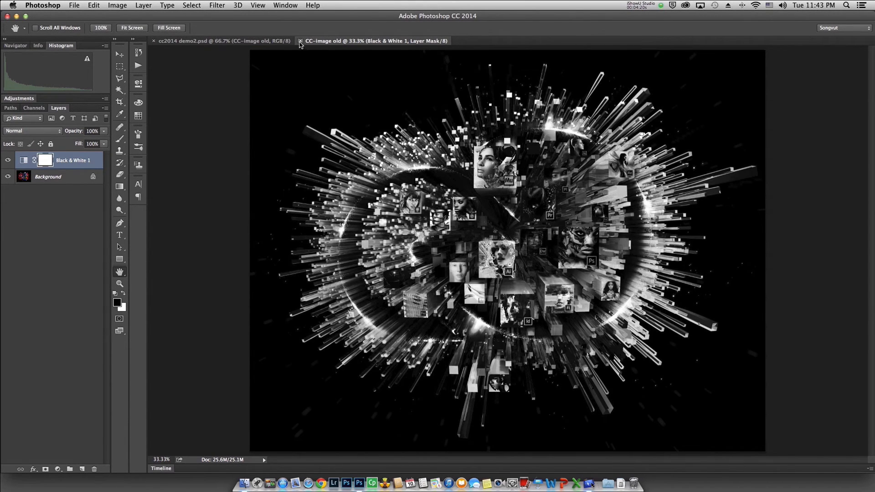
{"action": "left_click", "coordinate": [300, 42]}
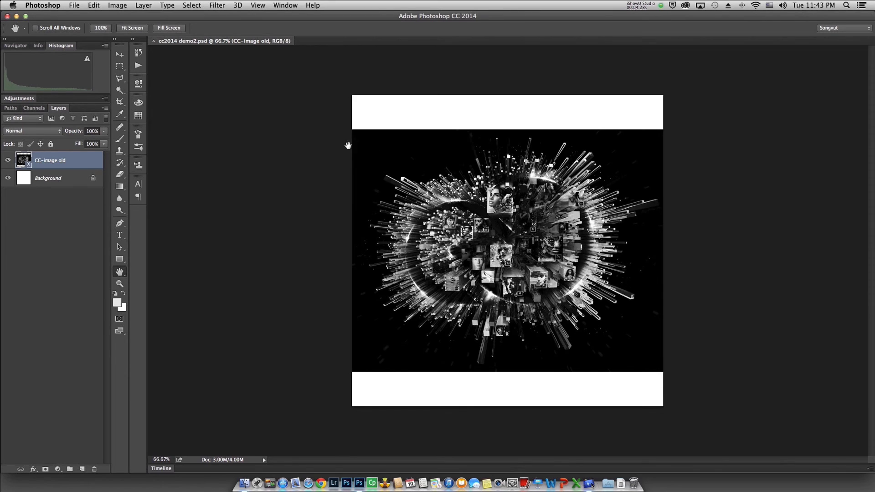
{"action": "left_click", "coordinate": [74, 6]}
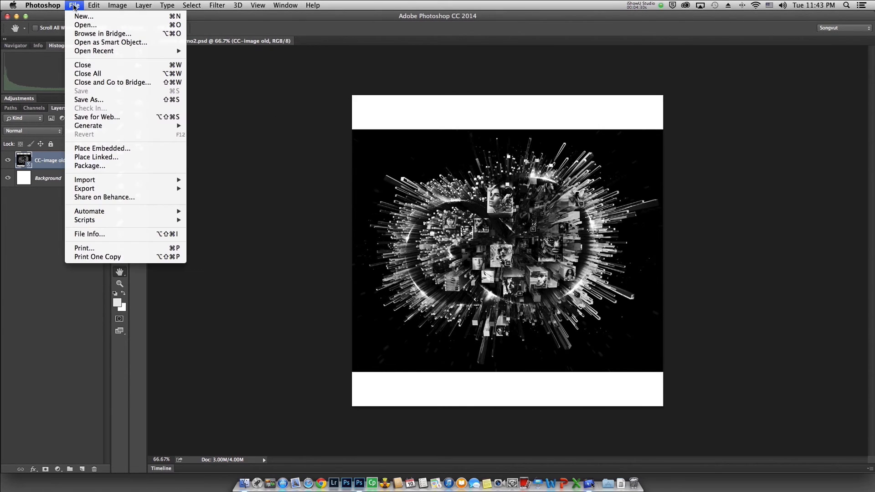
Use File > Package to save cc2014 demo2.psd into a new 'cc demo' folder on mac1
{"action": "left_click", "coordinate": [102, 166]}
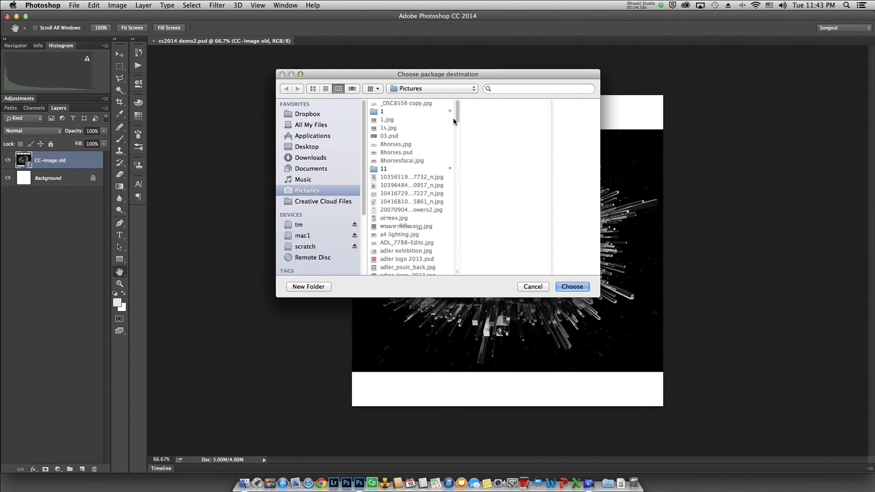
{"action": "left_click", "coordinate": [310, 237]}
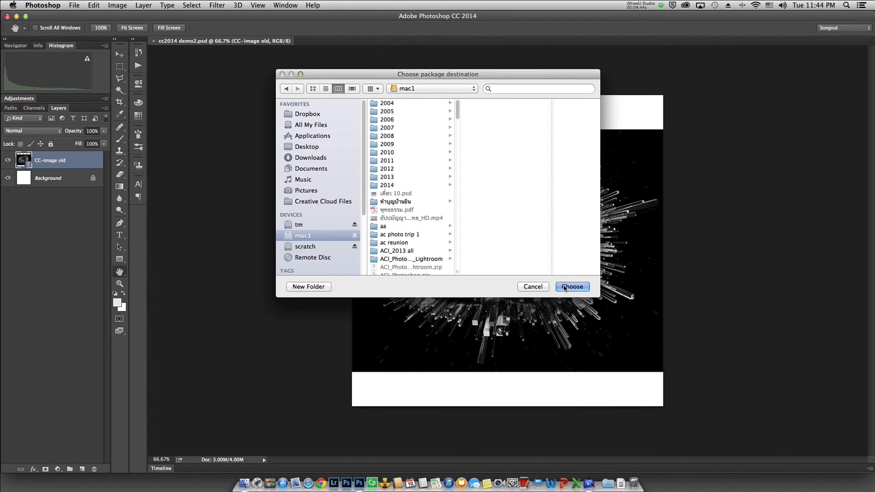
{"action": "left_click", "coordinate": [304, 286]}
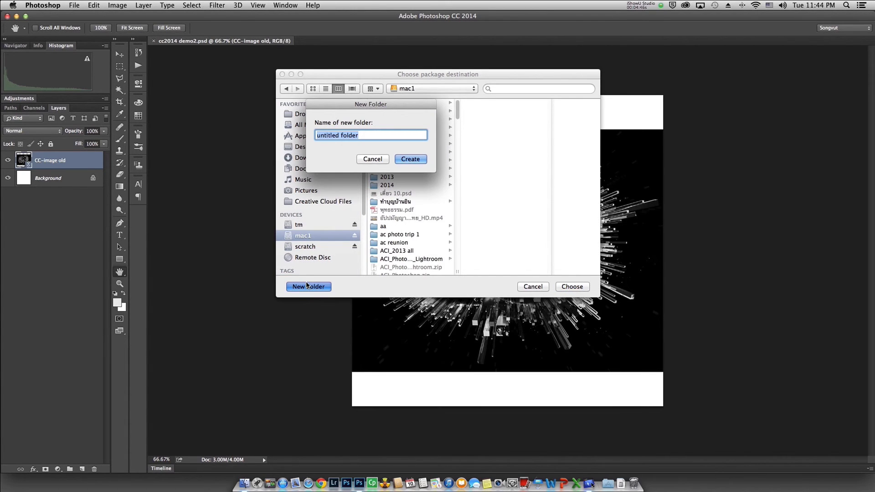
{"action": "type", "text": "cc demo"}
{"action": "key", "text": "Return"}
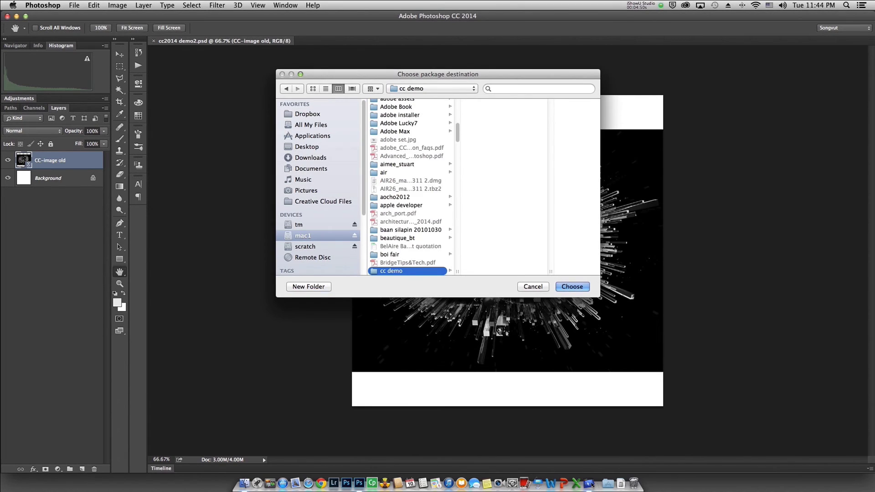
{"action": "left_click", "coordinate": [570, 286]}
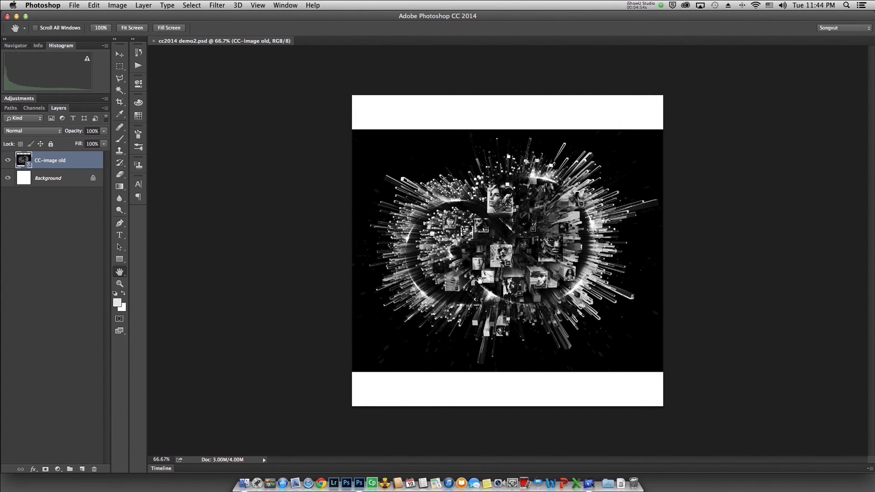
{"action": "left_click", "coordinate": [245, 476]}
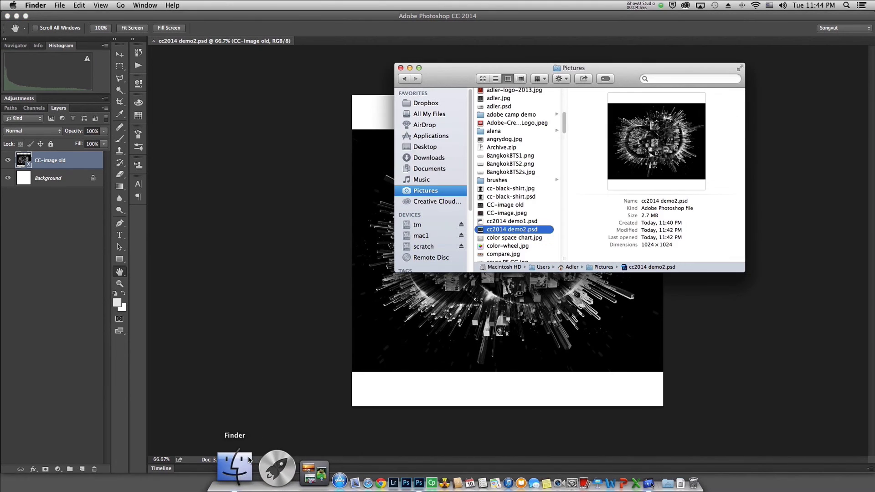
Browse mac1 into cc demo's cc2014 demo2 Folder and close the Photoshop document
{"action": "left_click", "coordinate": [420, 236]}
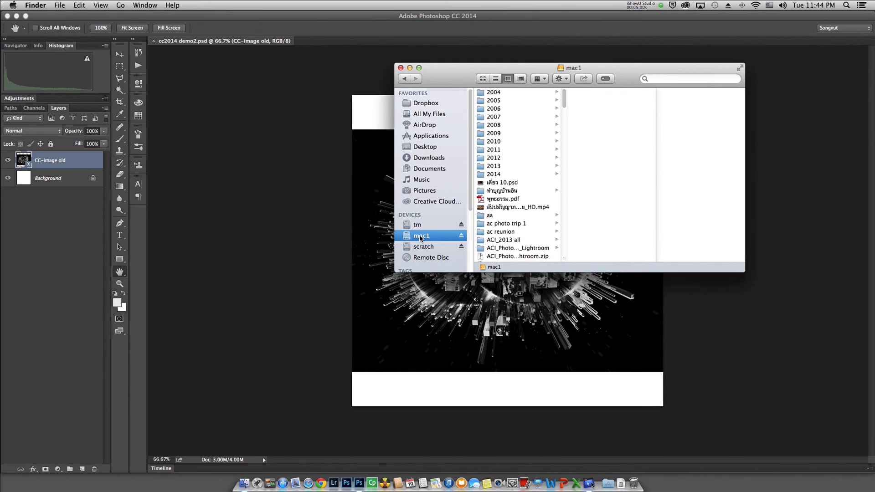
{"action": "mouse_move", "coordinate": [567, 102]}
{"action": "left_mouse_down"}
{"action": "mouse_move", "coordinate": [570, 147]}
{"action": "mouse_move", "coordinate": [563, 142]}
{"action": "left_mouse_up"}
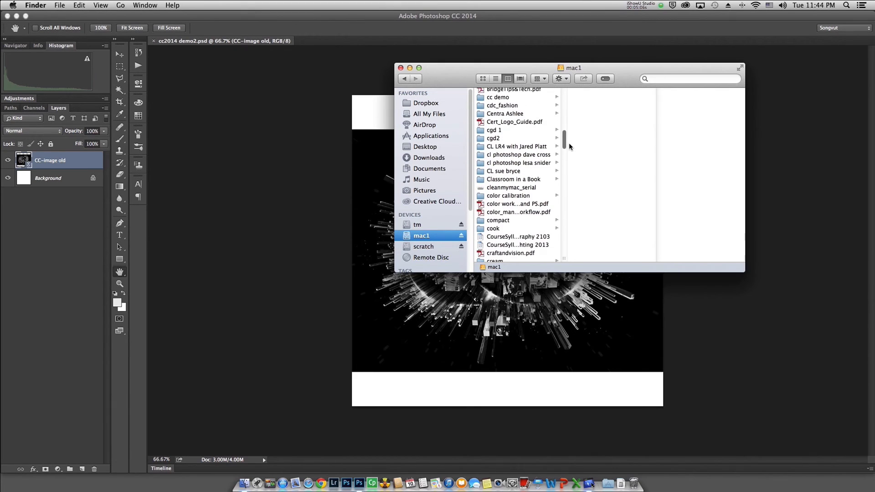
{"action": "left_click", "coordinate": [509, 98]}
{"action": "left_click", "coordinate": [586, 94]}
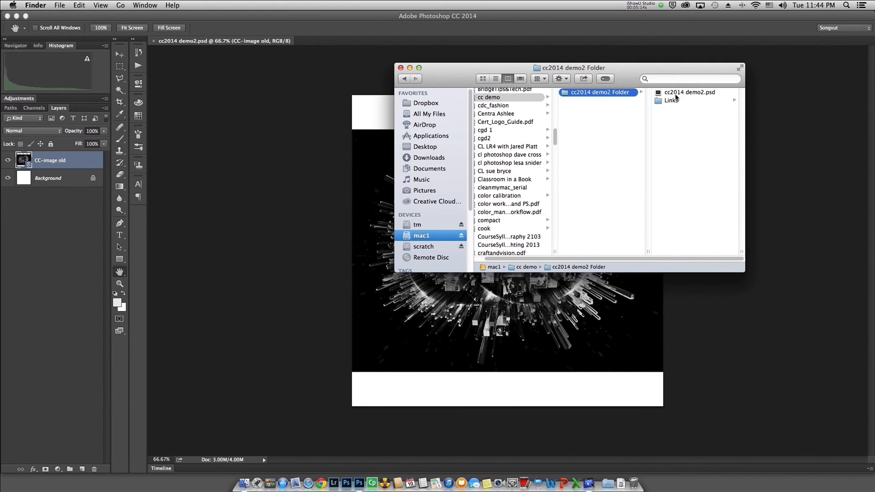
{"action": "left_click", "coordinate": [276, 163]}
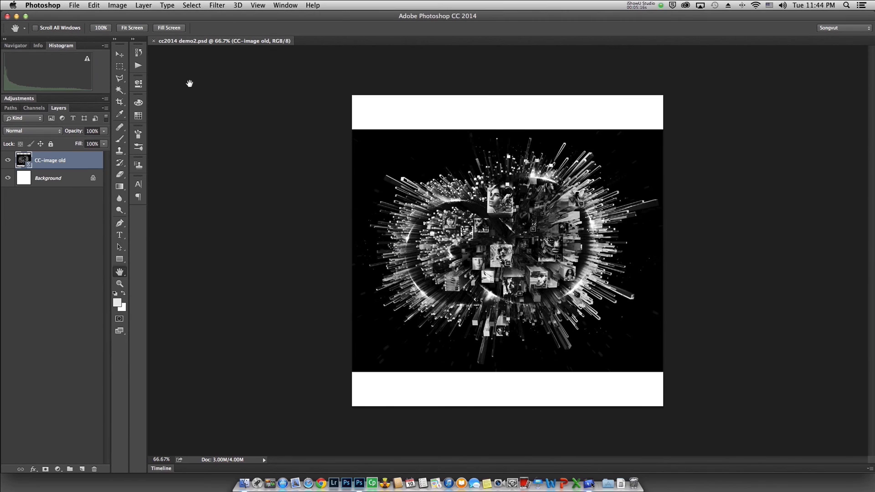
{"action": "left_click", "coordinate": [154, 41]}
Open the package's Links subfolder and preview the linked CC-image old file
{"action": "left_click", "coordinate": [240, 481]}
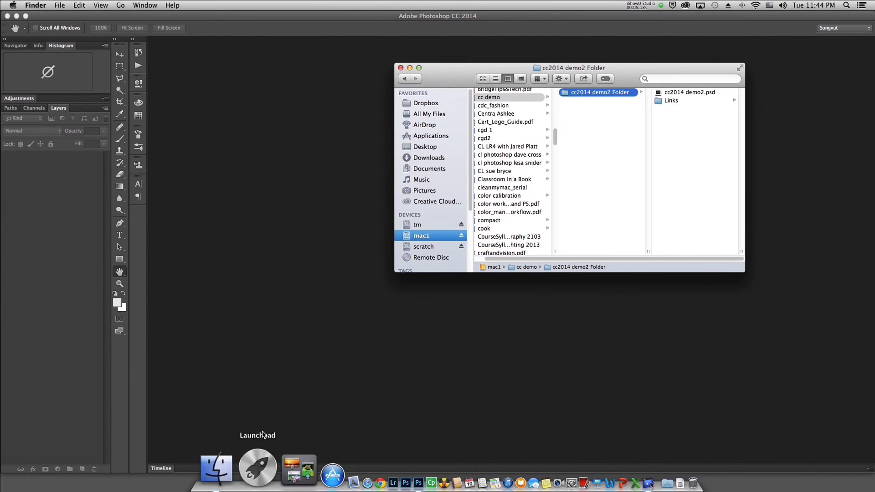
{"action": "left_click", "coordinate": [660, 100]}
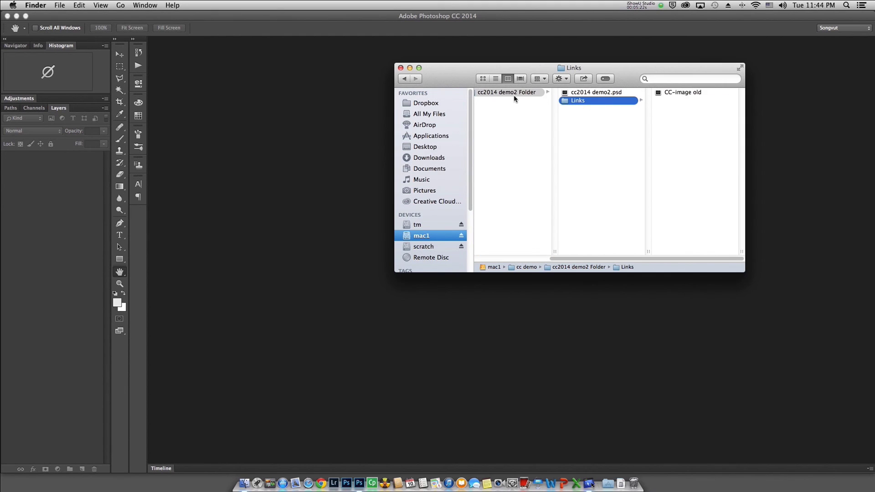
{"action": "left_click", "coordinate": [661, 94]}
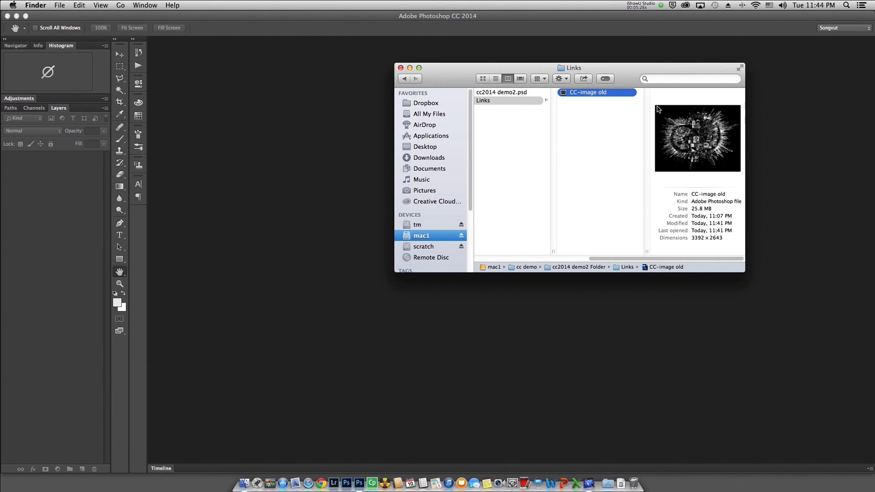
{"action": "left_click_drag", "start_coordinate": [617, 258], "coordinate": [577, 258]}
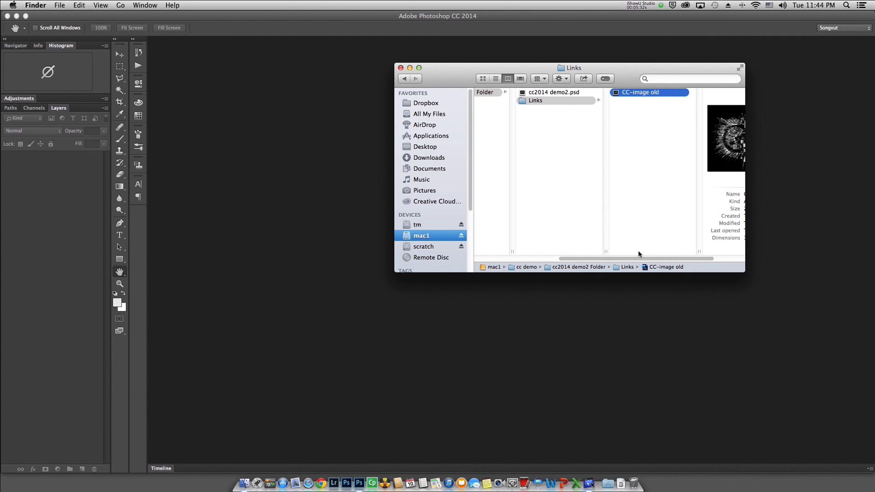
{"action": "mouse_move", "coordinate": [585, 258]}
{"action": "left_mouse_down"}
{"action": "mouse_move", "coordinate": [568, 258]}
{"action": "mouse_move", "coordinate": [581, 258]}
{"action": "left_mouse_up"}
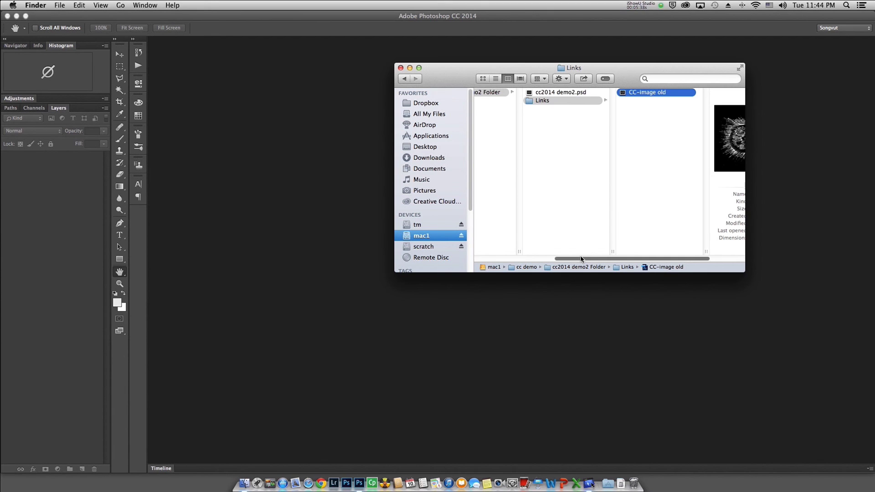
Open the packaged cc2014 demo2.psd and check CC-image old's black-and-white smart object contents
{"action": "double_click", "coordinate": [530, 94]}
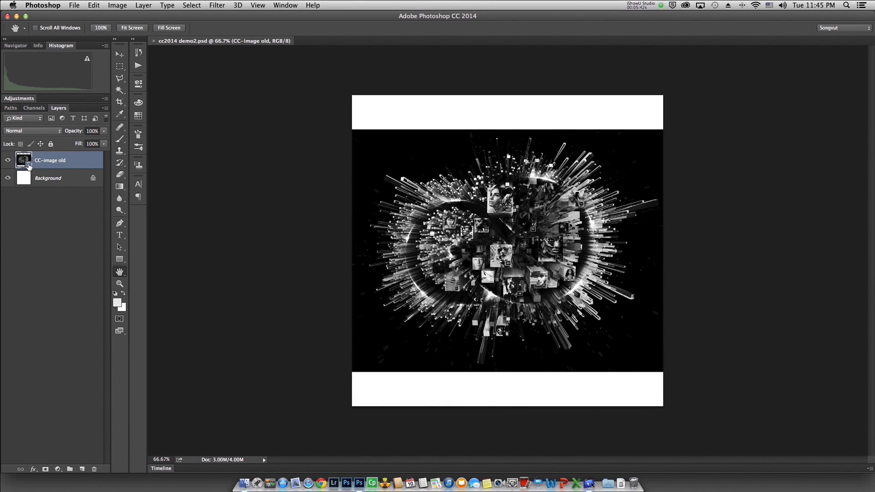
{"action": "double_click", "coordinate": [28, 163]}
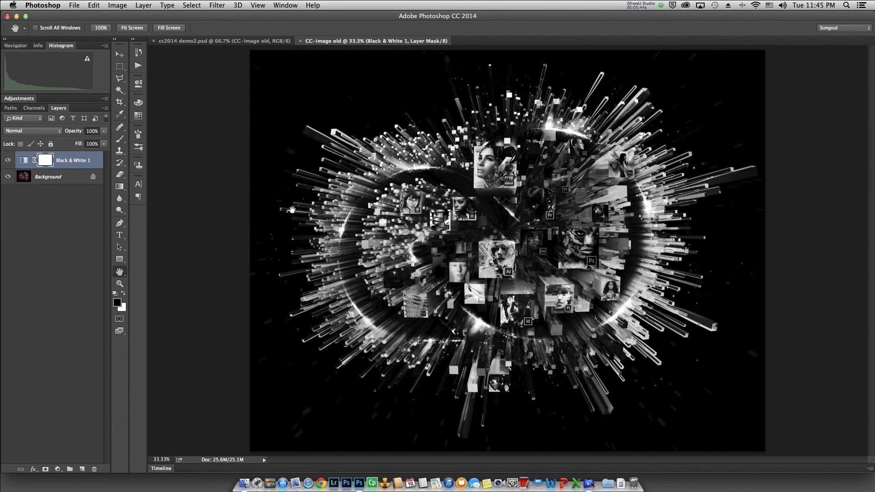
{"action": "left_click", "coordinate": [300, 41]}
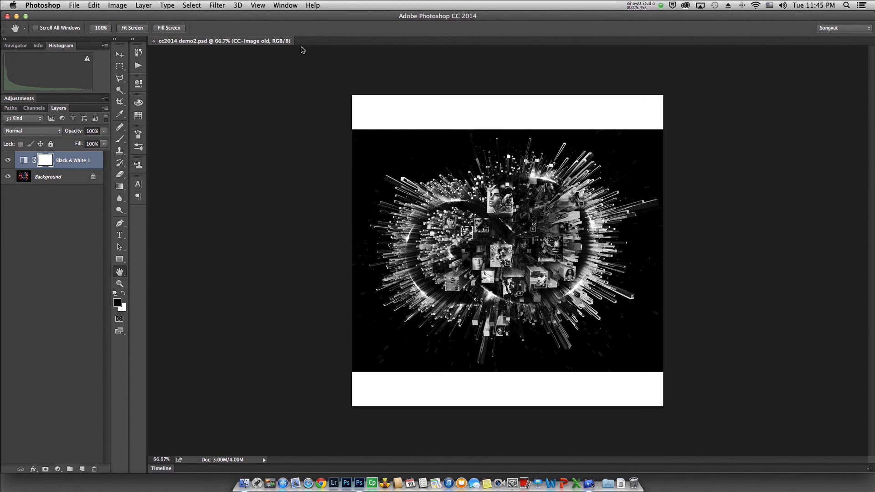